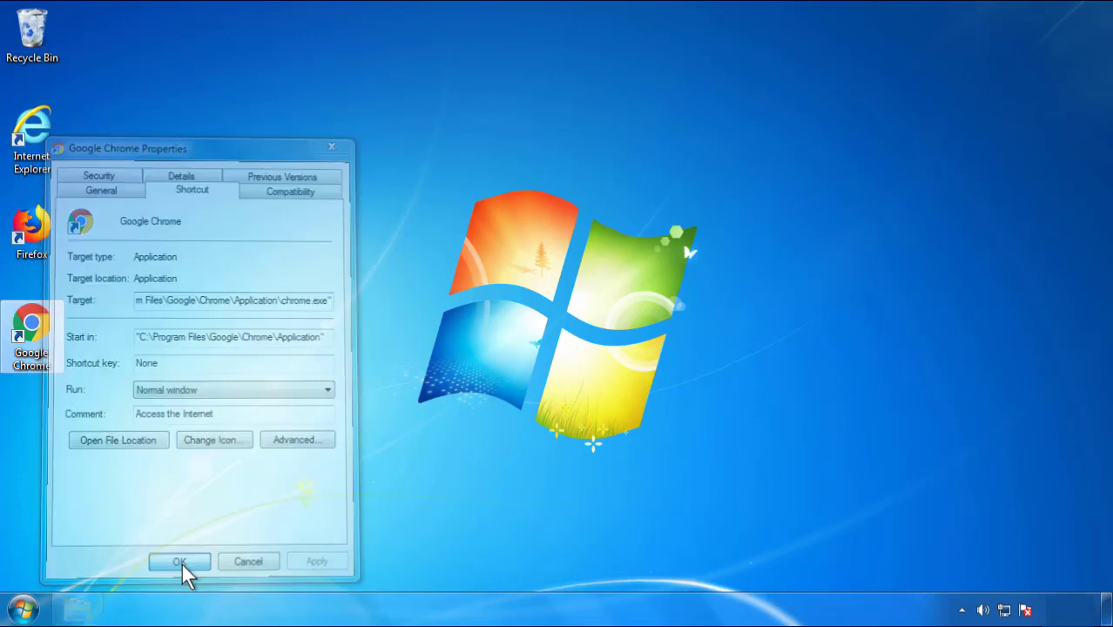
- Bring up the Start menu once the Chrome shortcut's Properties dialog is closed
left_click(24, 611)
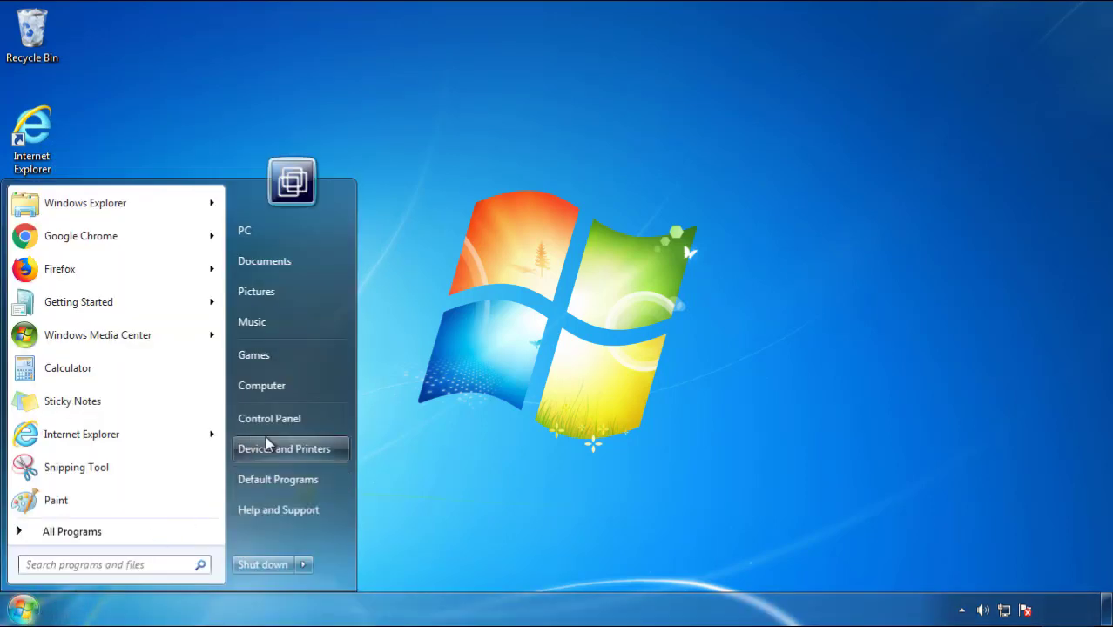
- Open Control Panel's installed programs list, sorted by install date with newest first
left_click(279, 408)
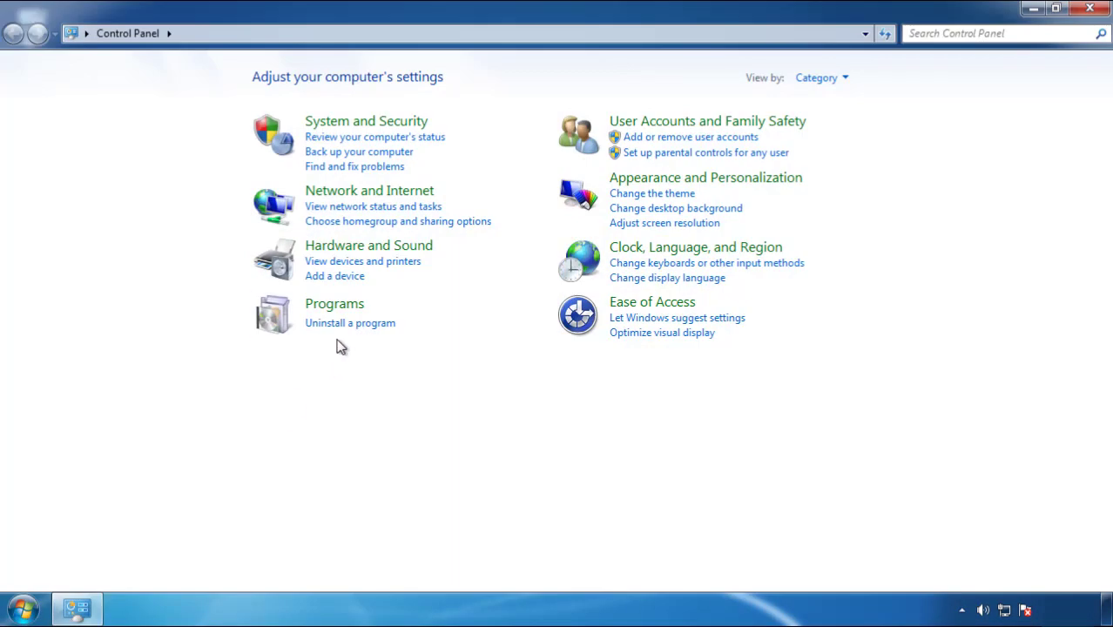
left_click(347, 323)
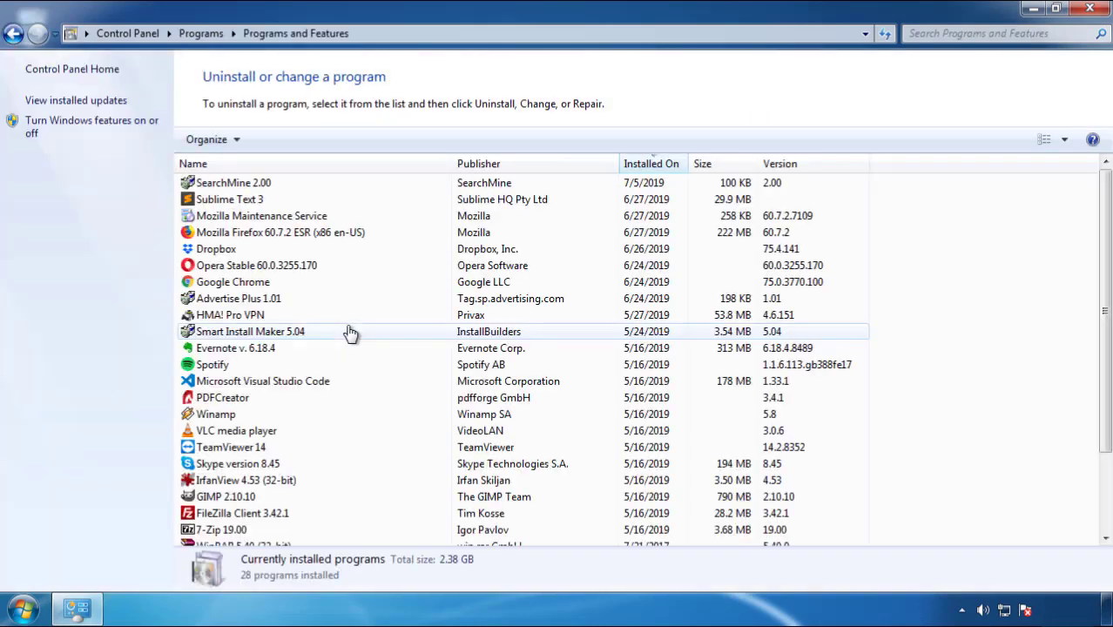
left_click(652, 166)
left_click(649, 166)
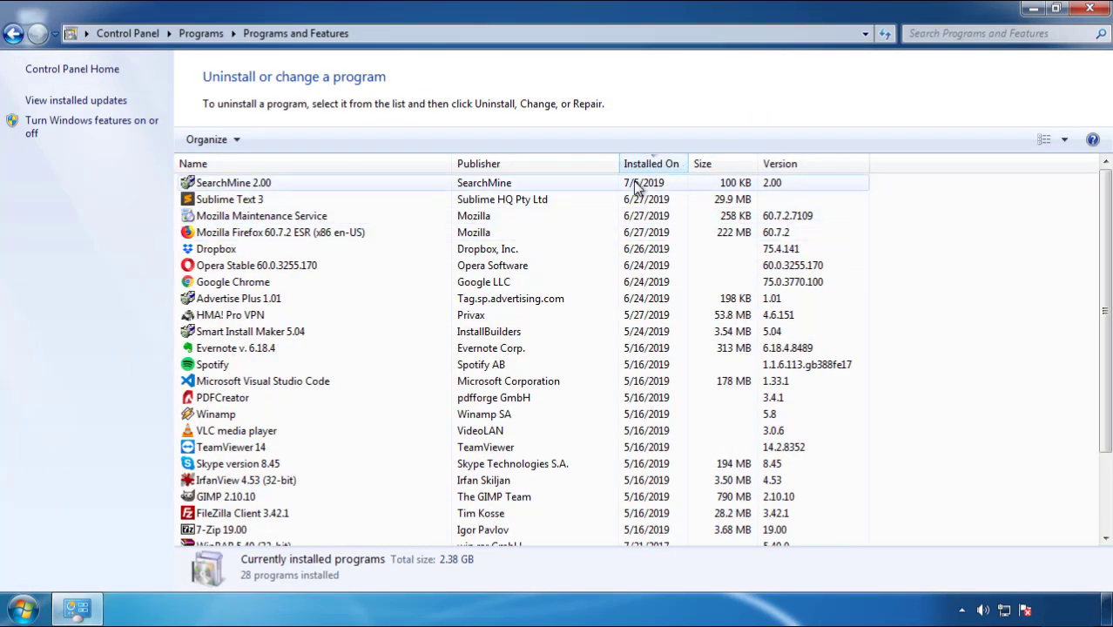
- Uninstall SearchMine 2.00 and close the Programs and Features window
left_click(234, 184)
left_click(277, 141)
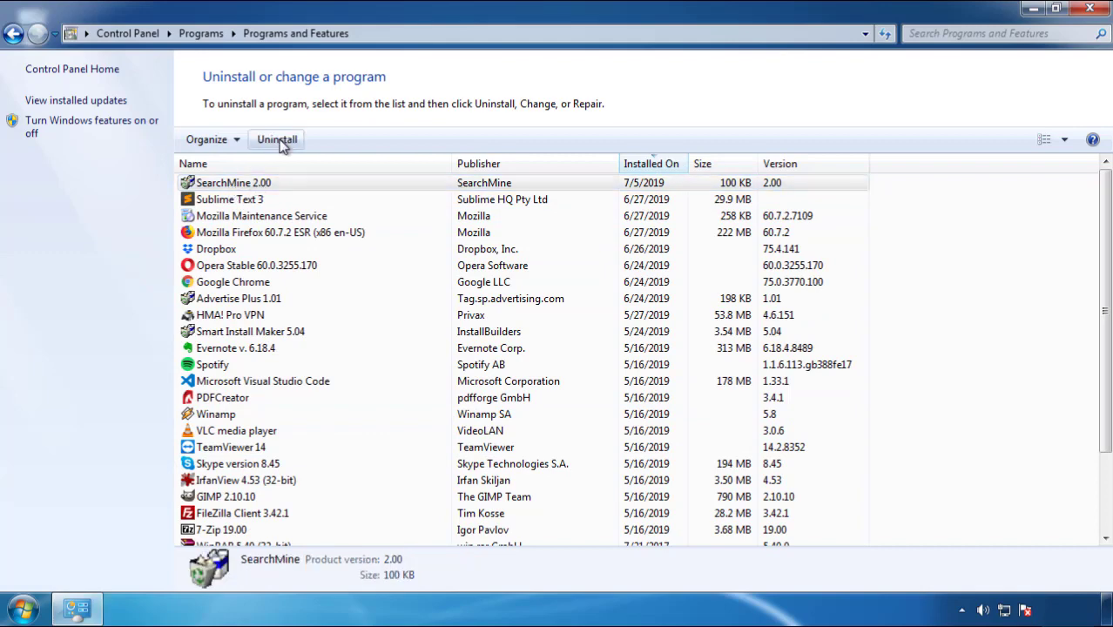
left_click(646, 461)
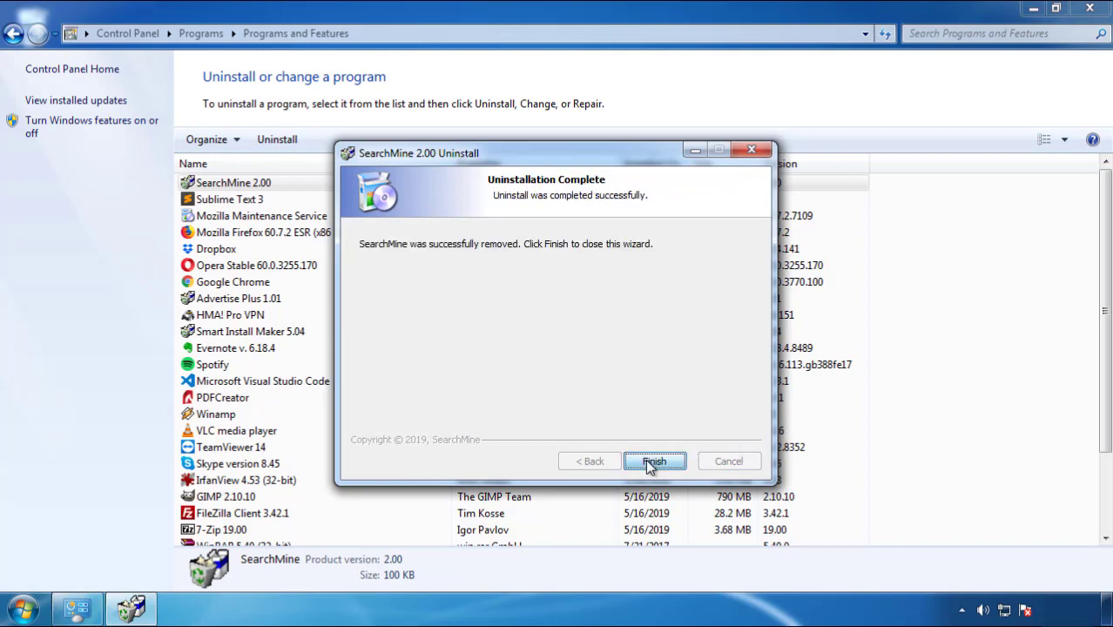
left_click(645, 459)
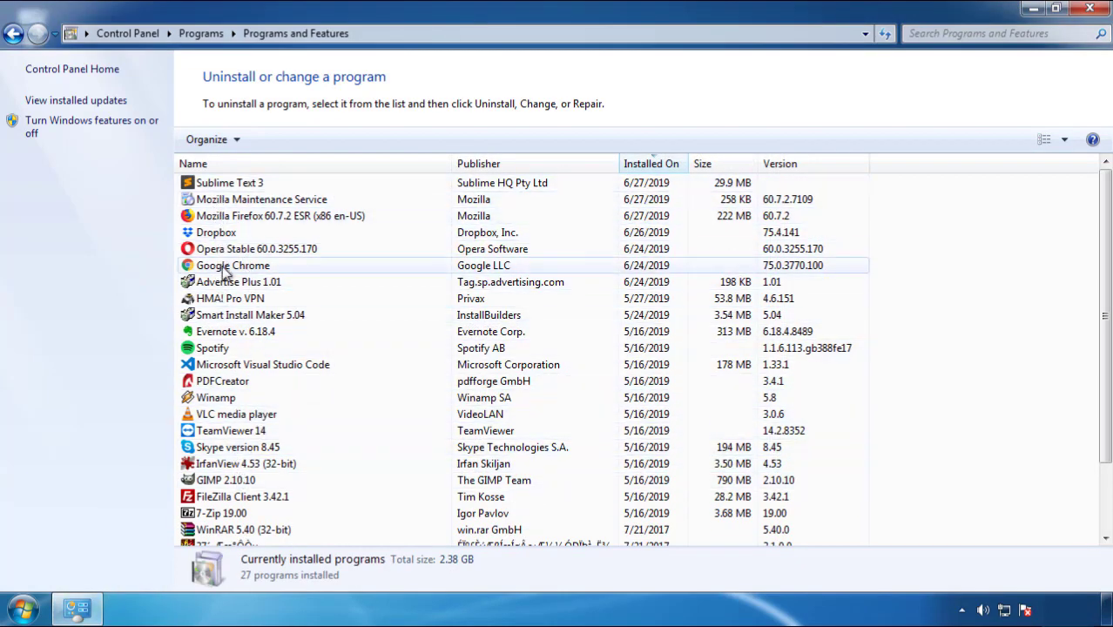
left_click(1091, 10)
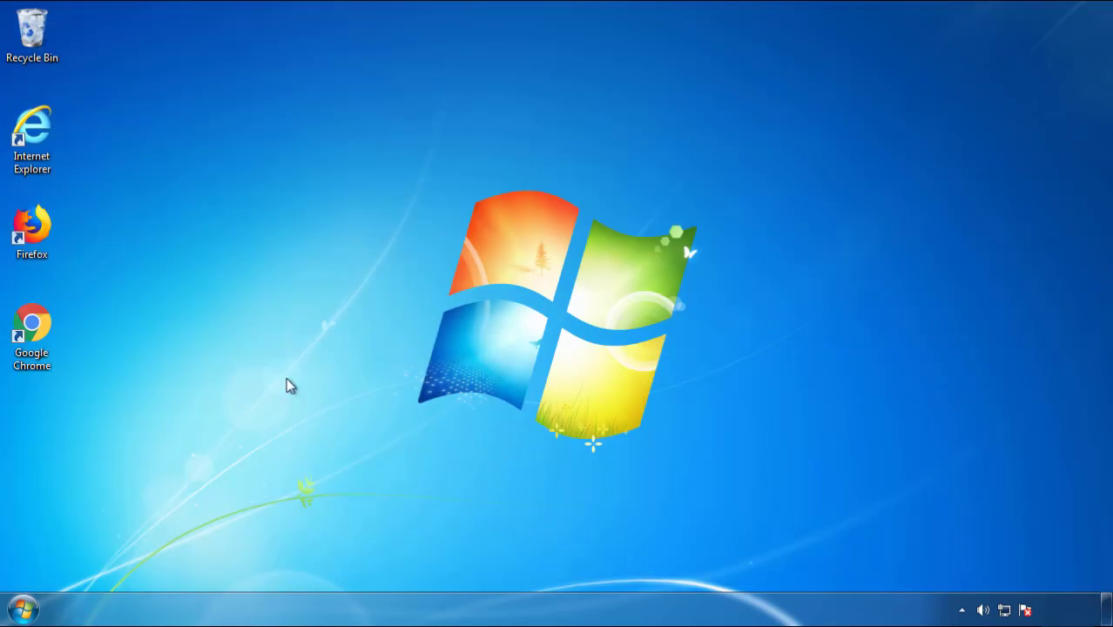
- Restart Windows from the Start menu and pick Safe Mode in Advanced Boot Options
left_click(21, 611)
left_click(302, 566)
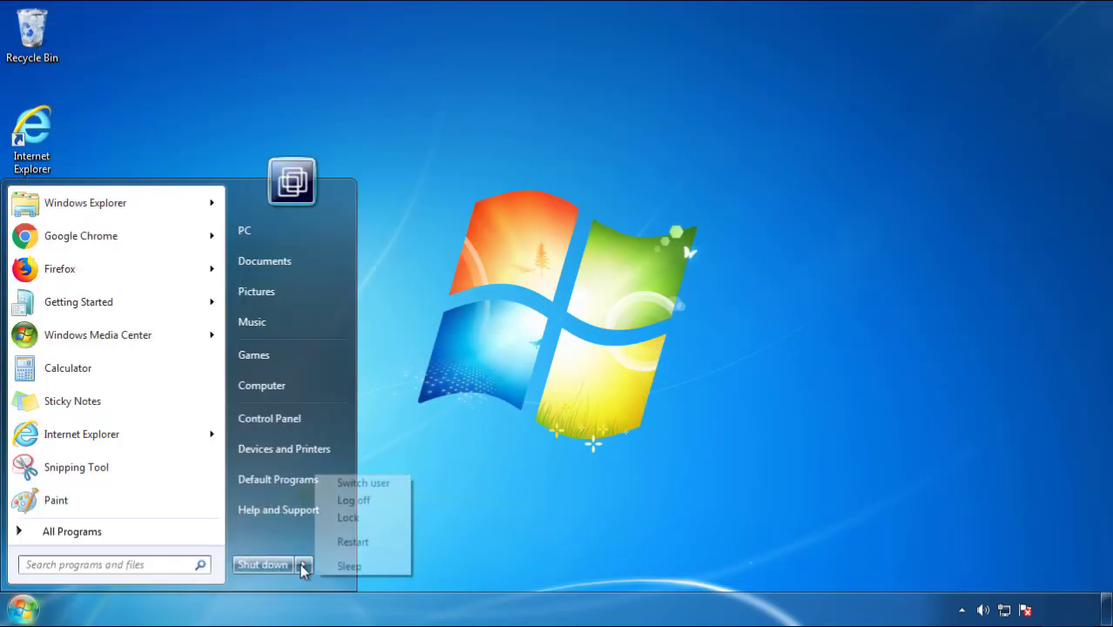
left_click(580, 477)
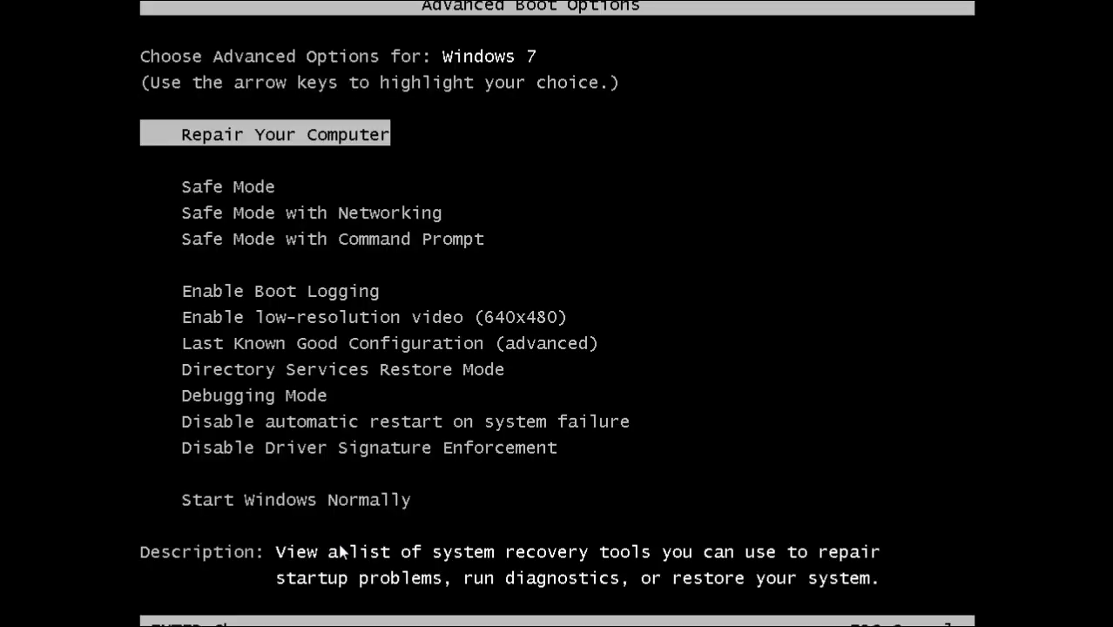
key("Down")
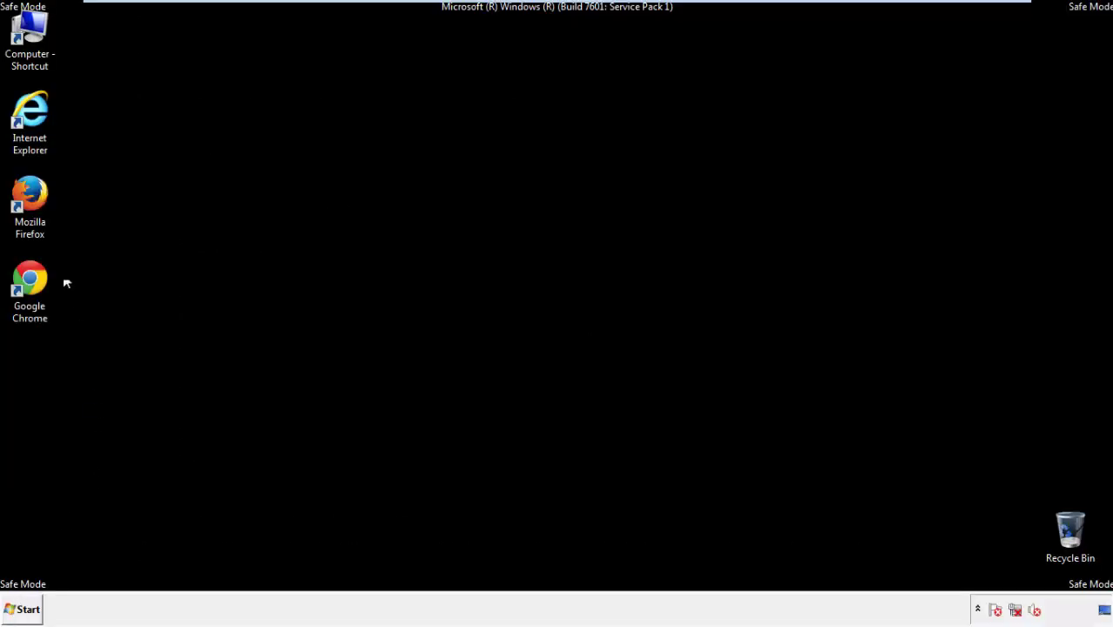
- Launch Firefox, decline the default-browser prompt, and keep the classic menu bar visible
double_click(40, 202)
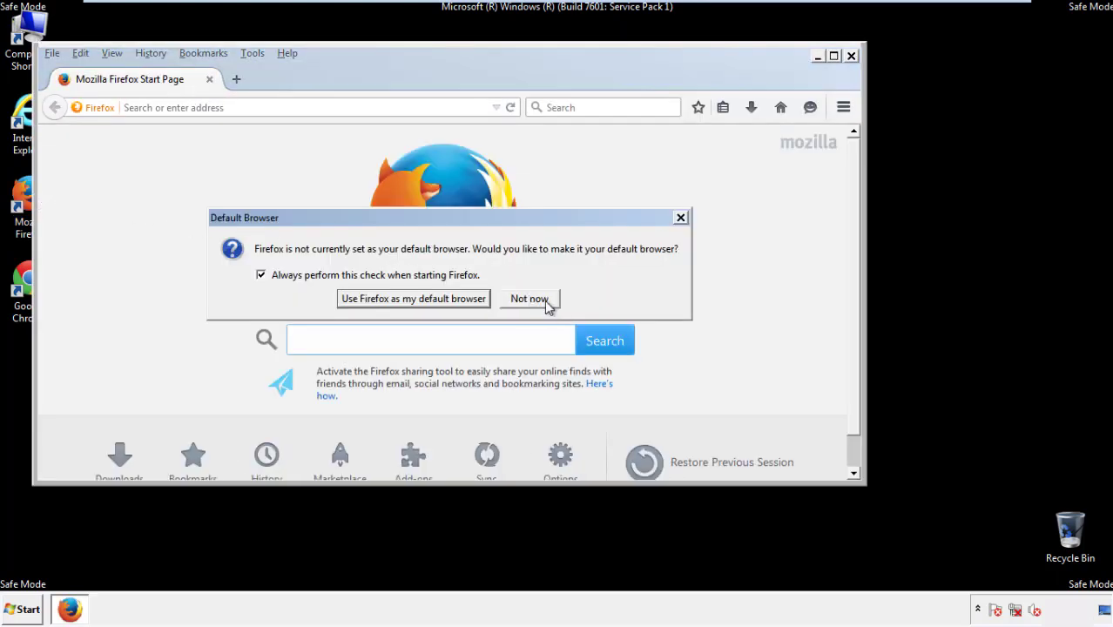
left_click(533, 299)
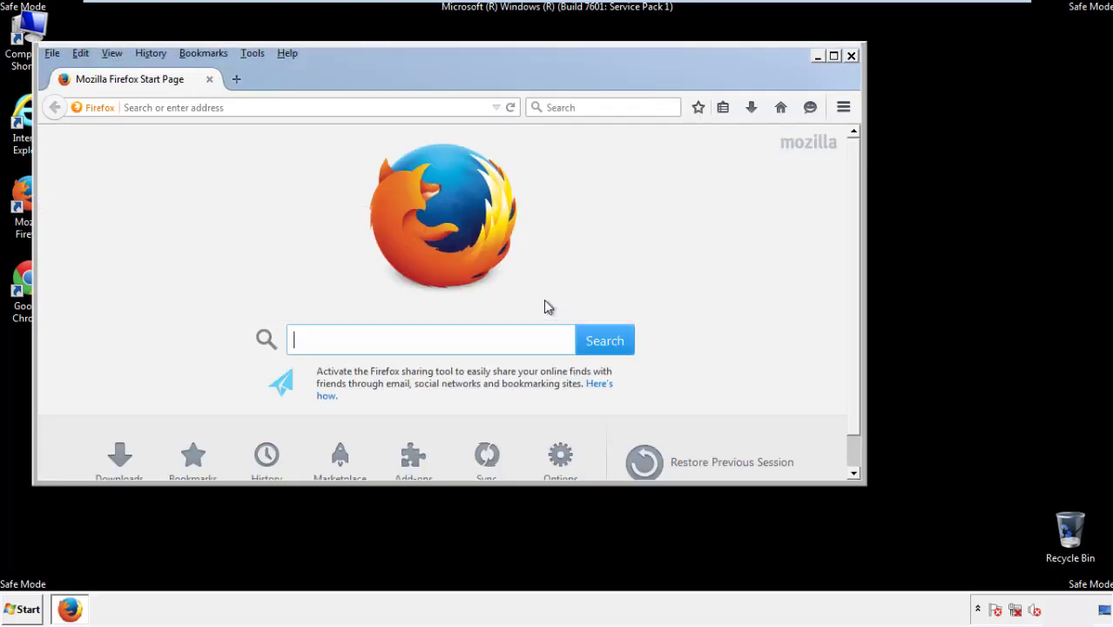
right_click(342, 77)
left_click(375, 131)
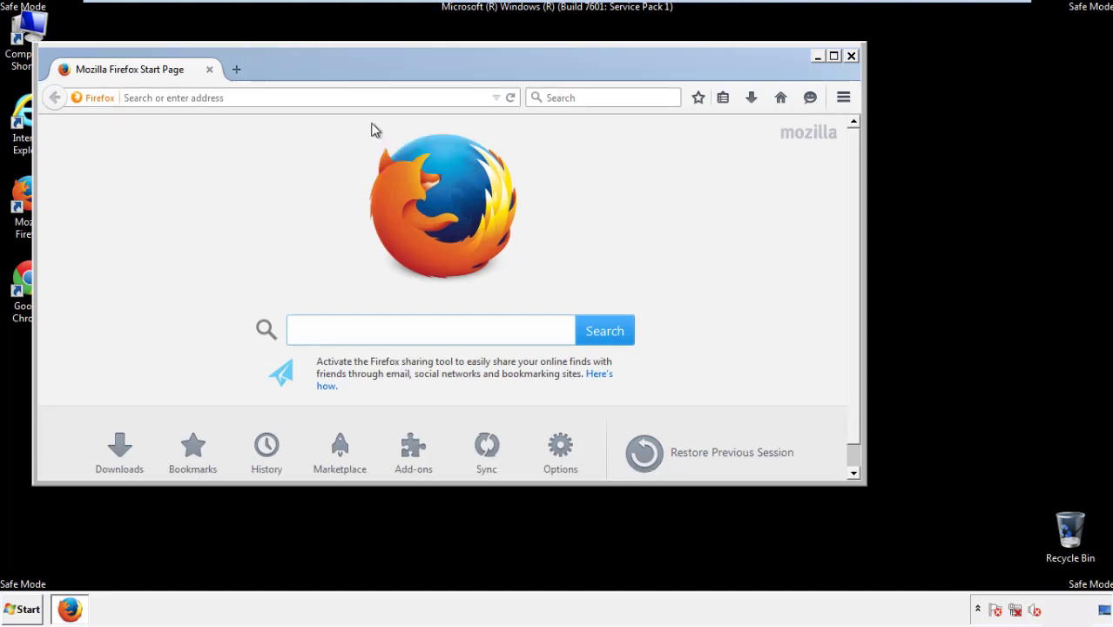
right_click(352, 73)
left_click(359, 131)
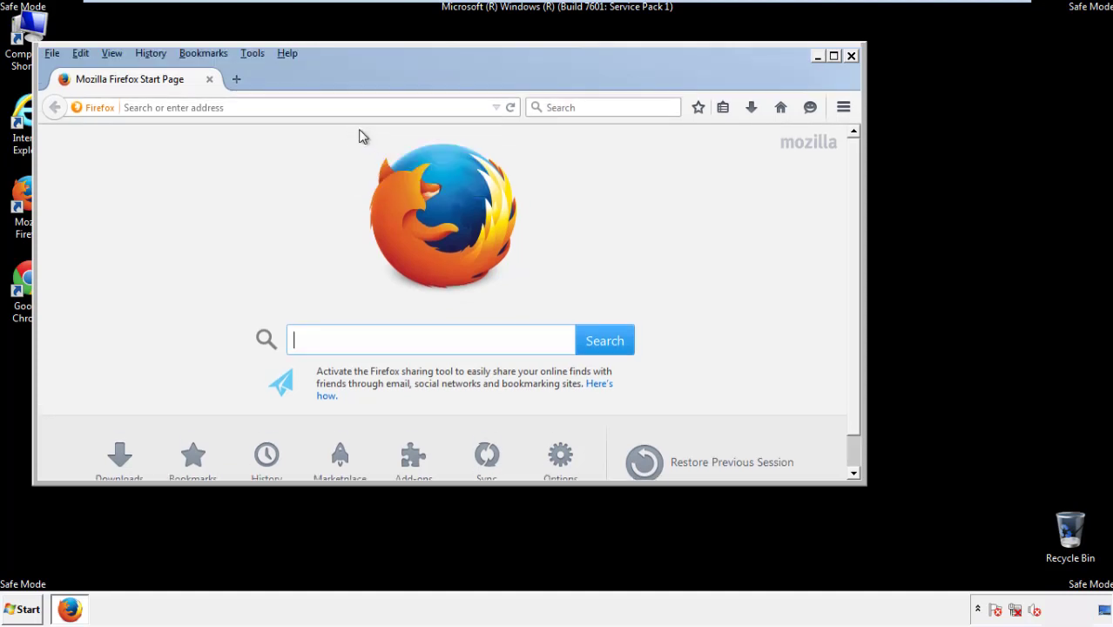
- Clear all history items, including Offline Website Data and Site Preferences, for time range Everything
left_click(151, 54)
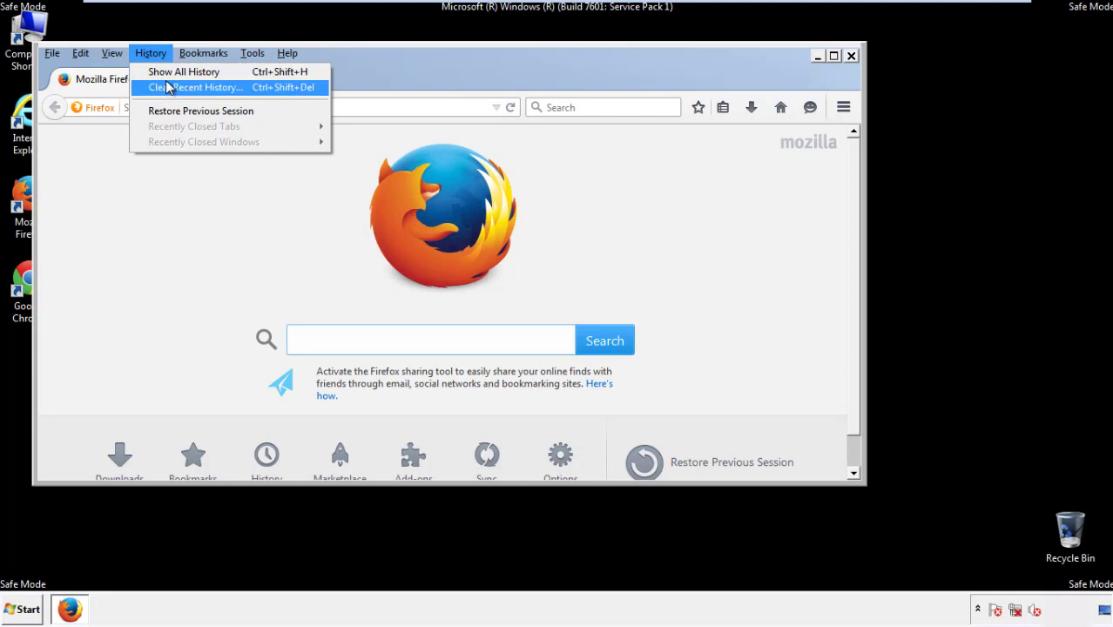
left_click(166, 85)
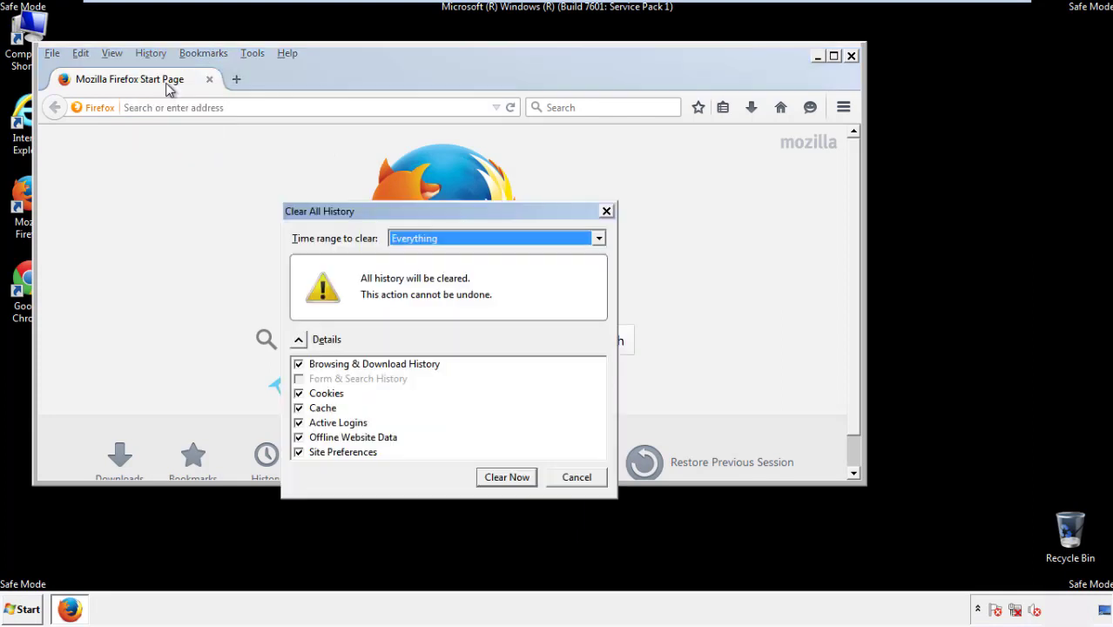
left_click(410, 238)
left_click(417, 326)
left_click(299, 437)
left_click(299, 437)
left_click(299, 455)
left_click(299, 455)
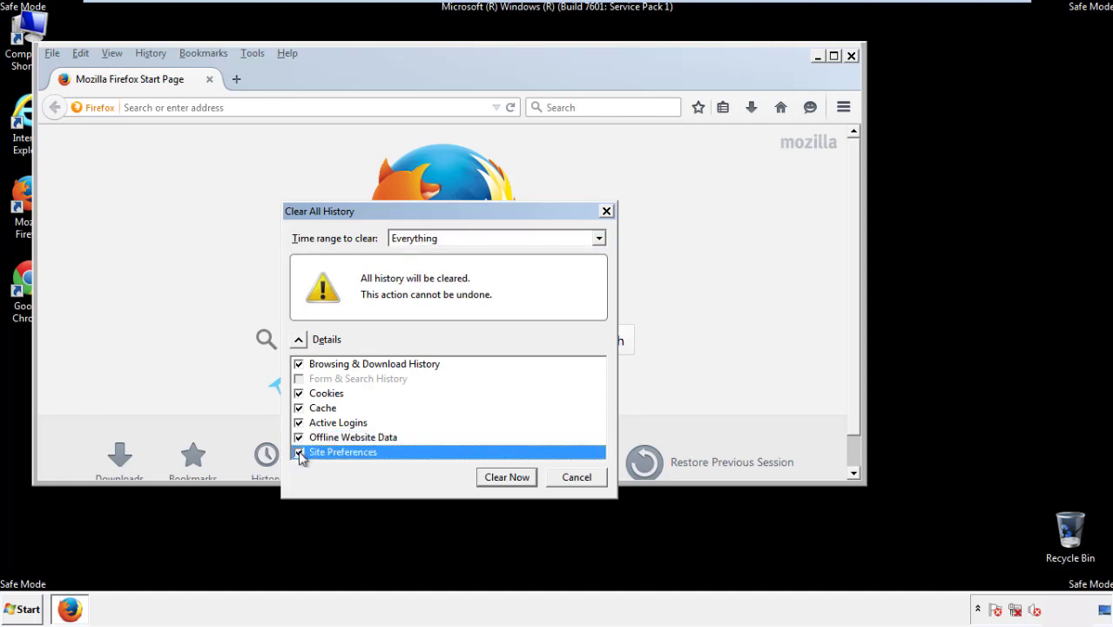
left_click(506, 477)
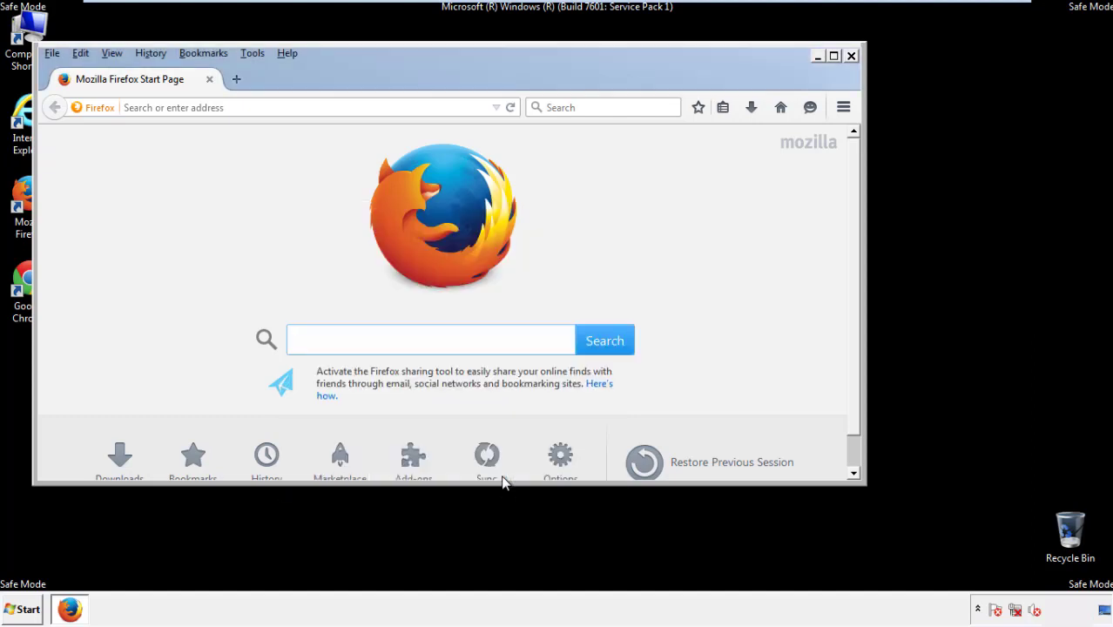
- Refresh Firefox to defaults from the Troubleshooting Information page and confirm
left_click(288, 53)
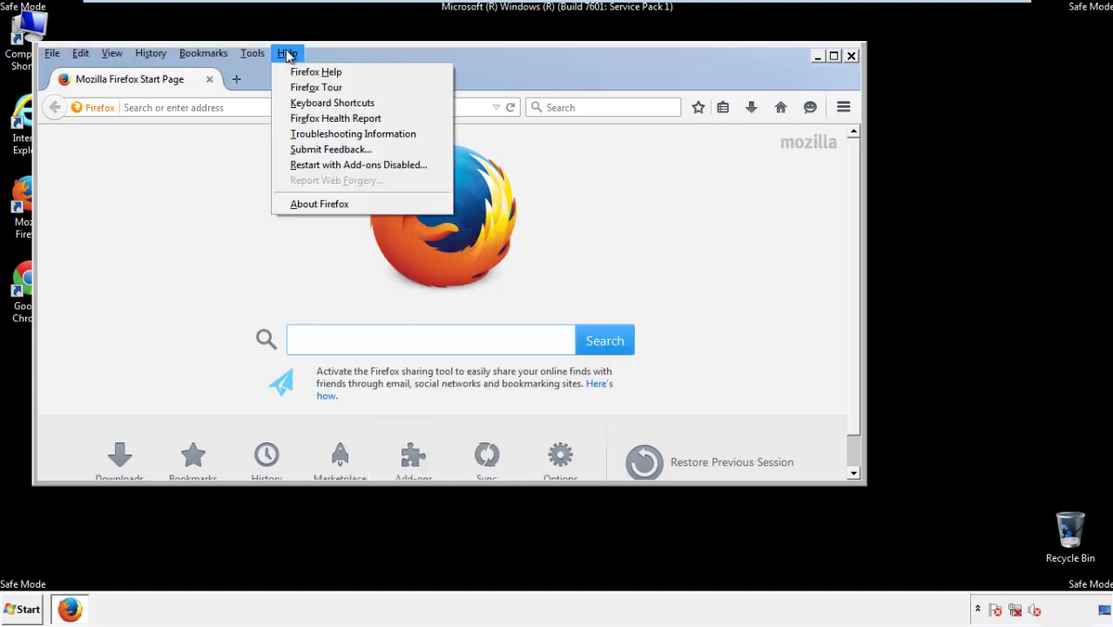
left_click(322, 133)
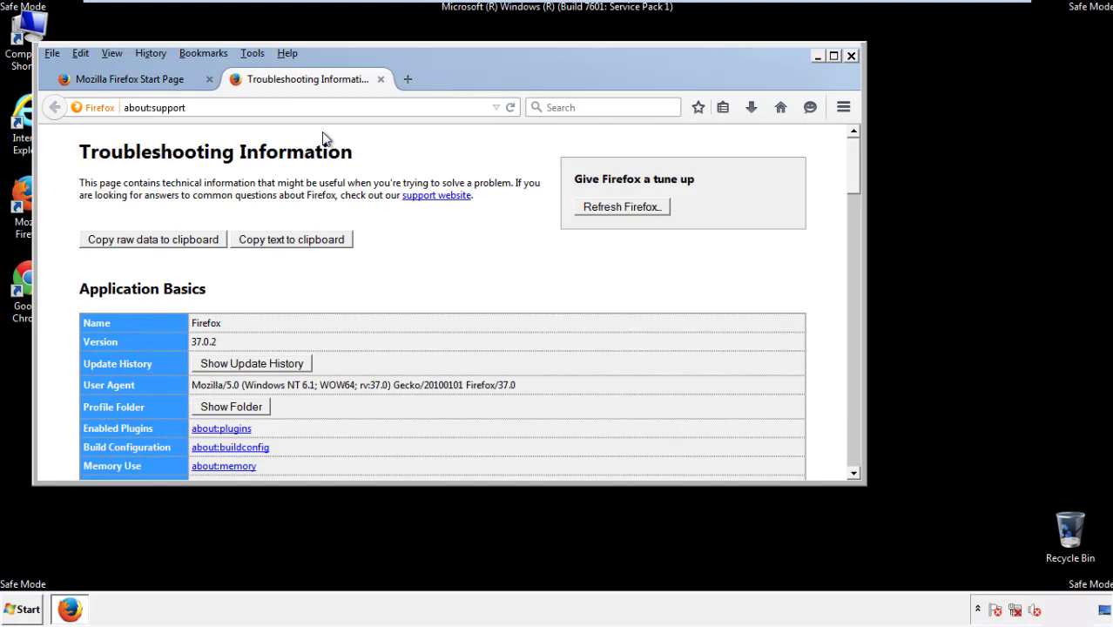
left_click(645, 211)
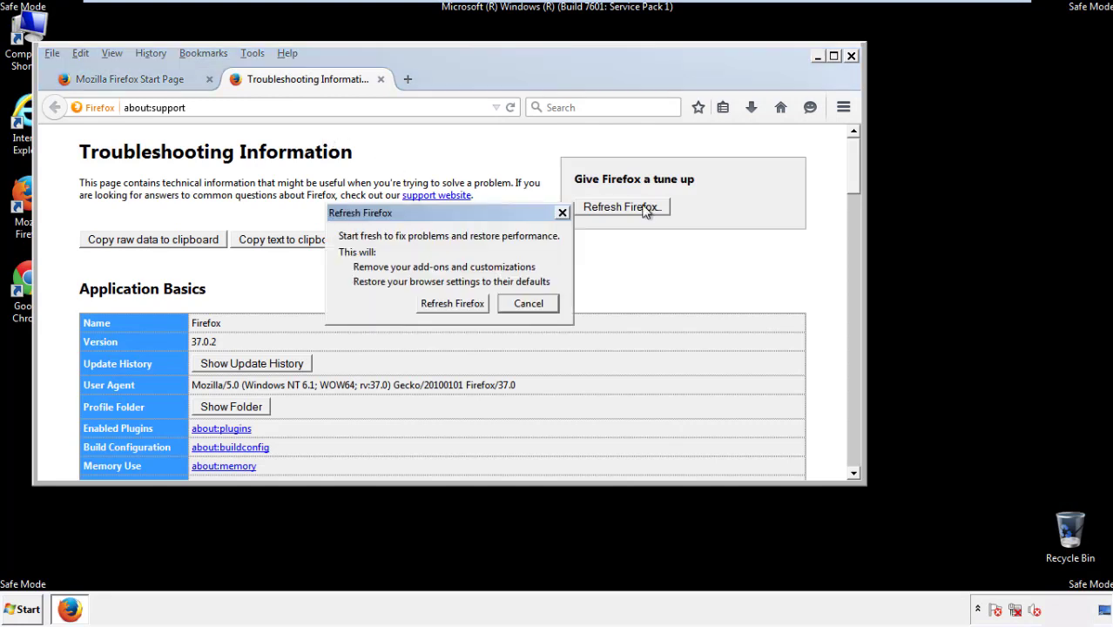
left_click(452, 304)
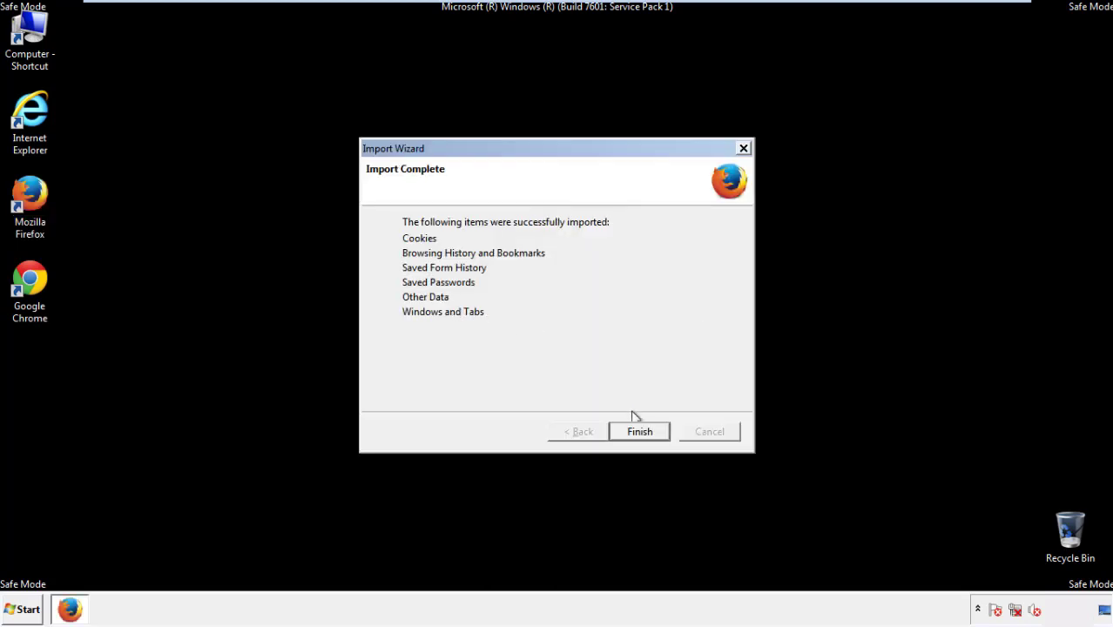
- Finish the Import Wizard, decline the default-browser prompt, and close Firefox
left_click(640, 433)
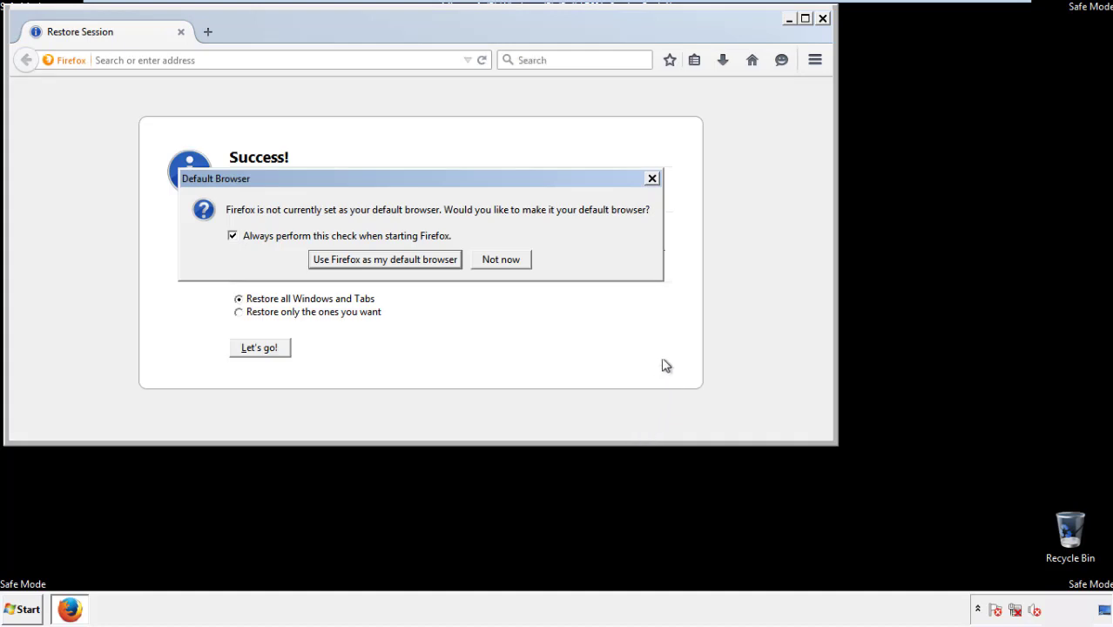
left_click(500, 261)
left_click(822, 18)
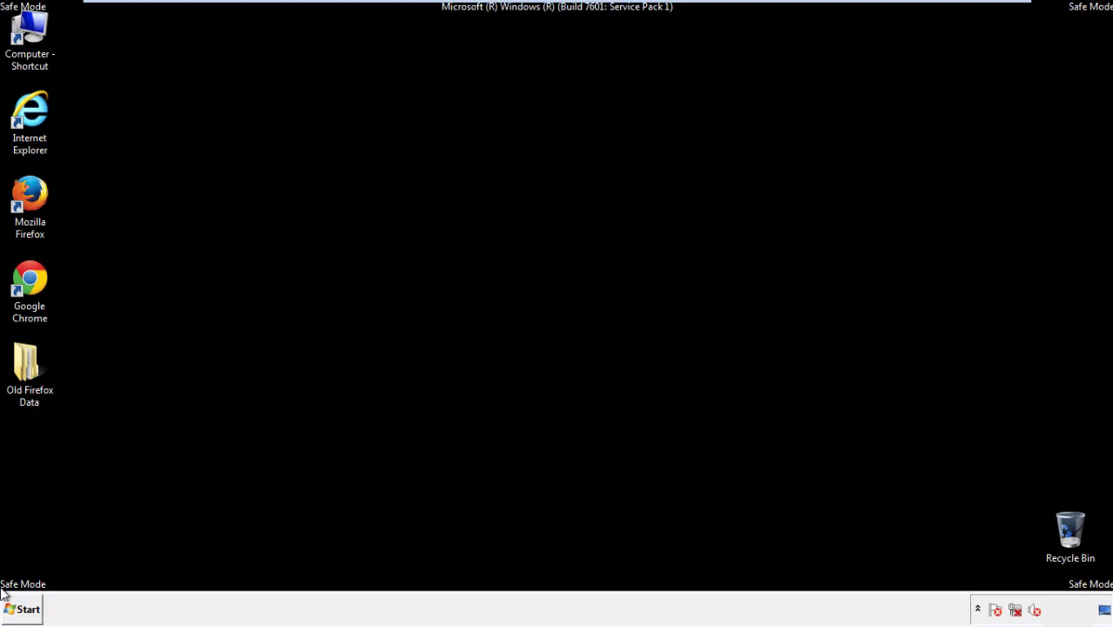
left_click(27, 277)
- Launch Chrome, stop the default-browser prompt, and reach Clear browsing data via Settings > History
double_click(27, 277)
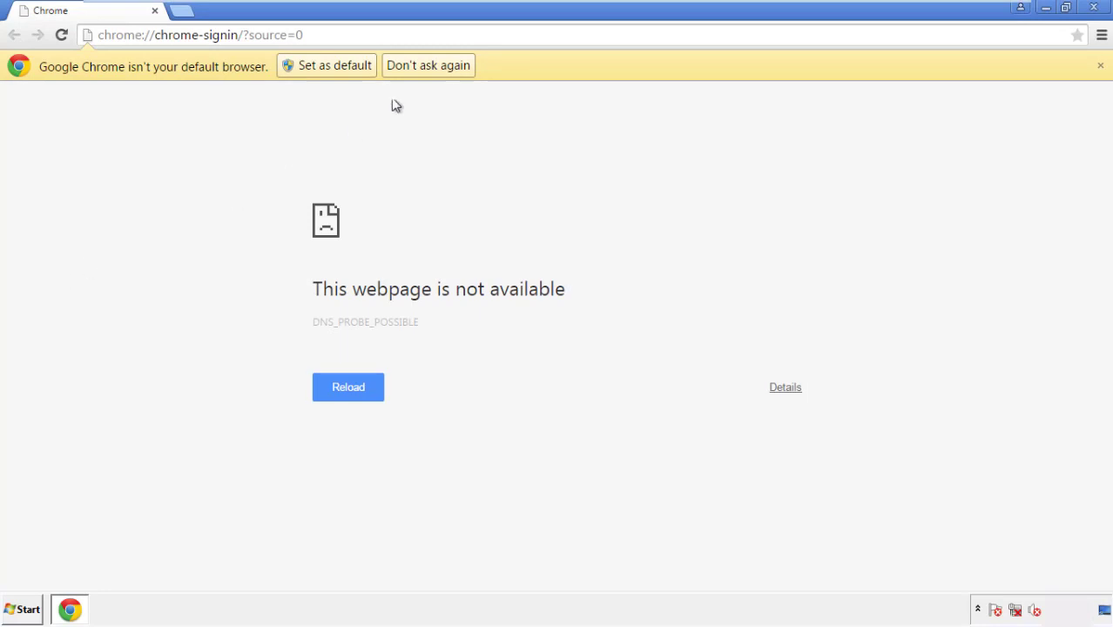
left_click(447, 68)
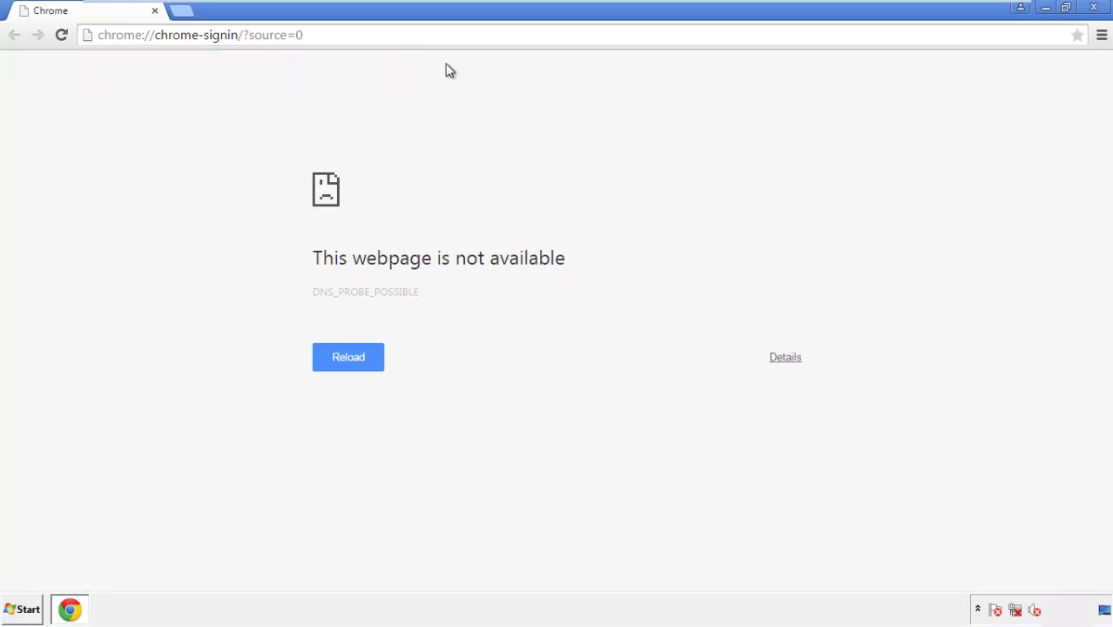
left_click(1101, 39)
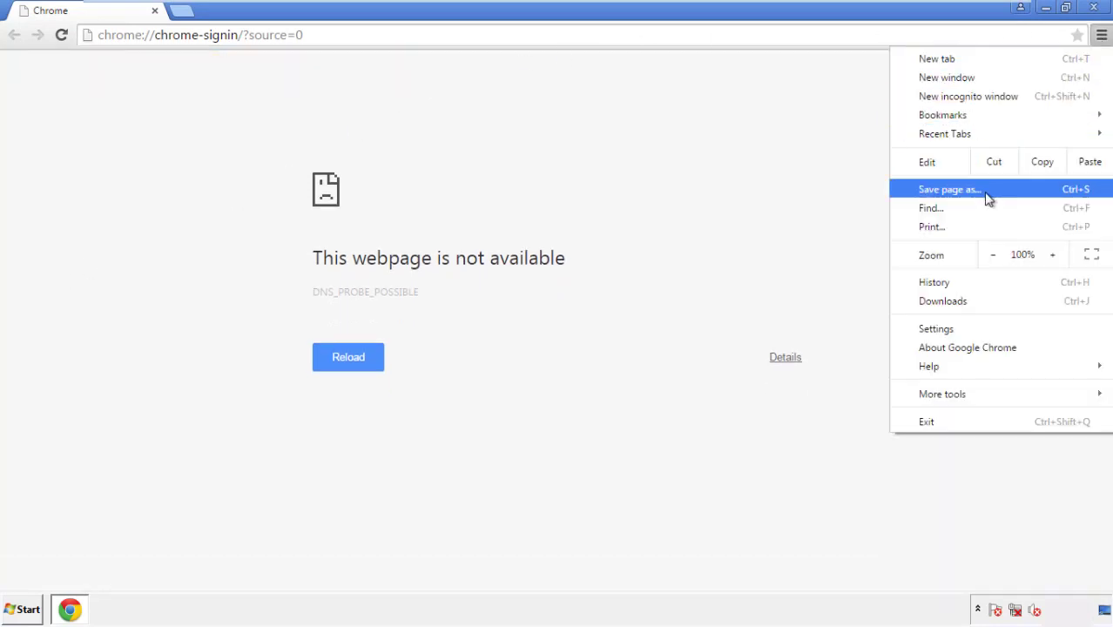
left_click(941, 328)
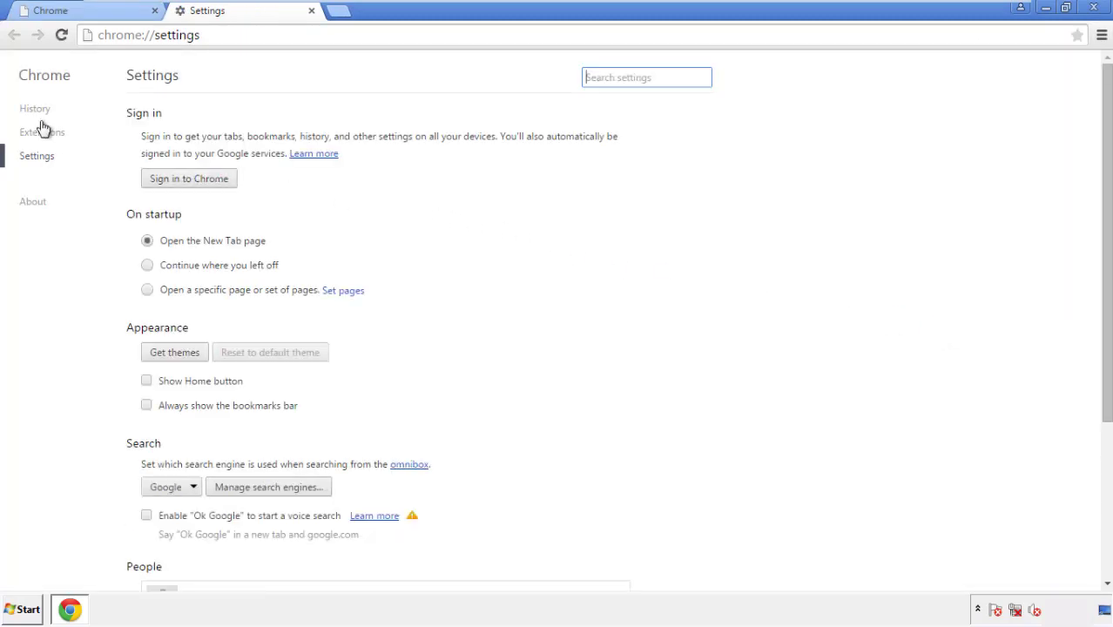
left_click(39, 111)
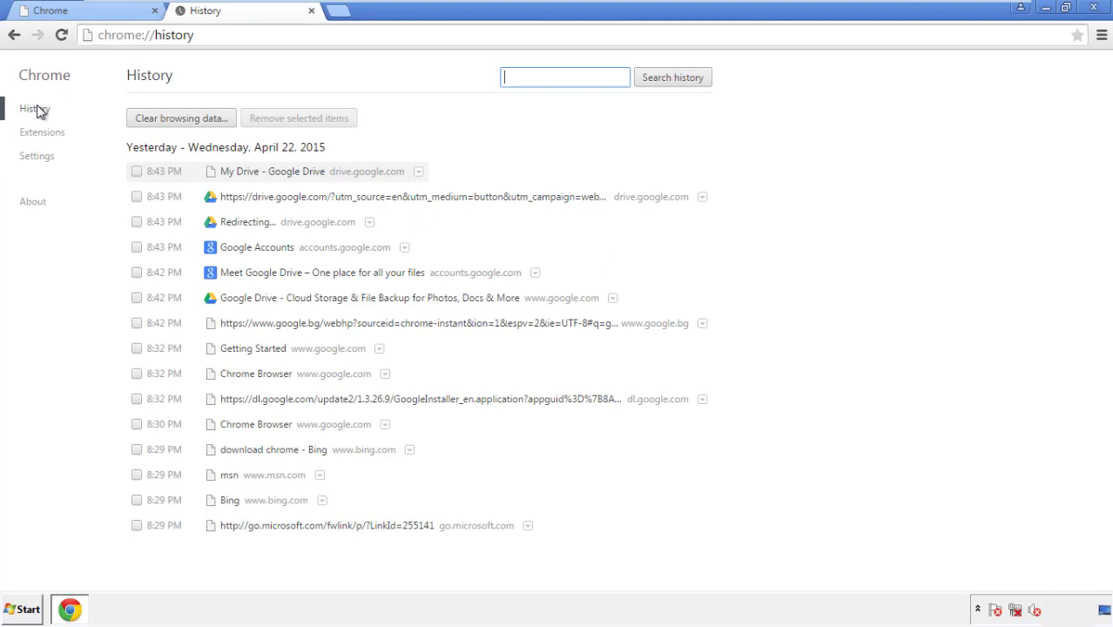
left_click(166, 121)
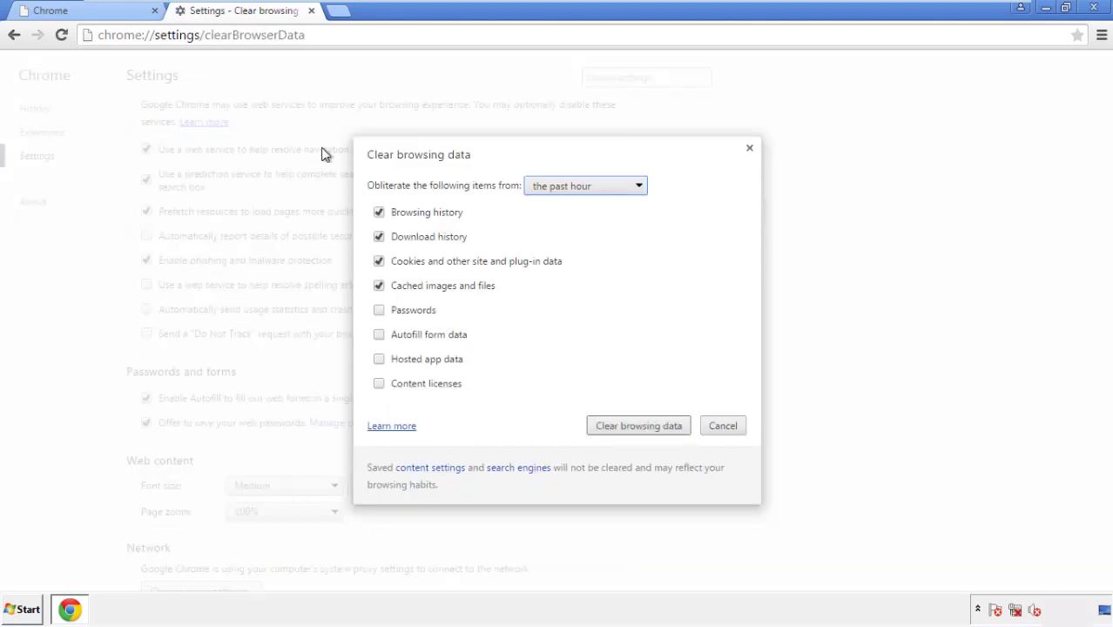
- Clear Chrome's browsing data from the beginning of time, including autofill form data
left_click(560, 187)
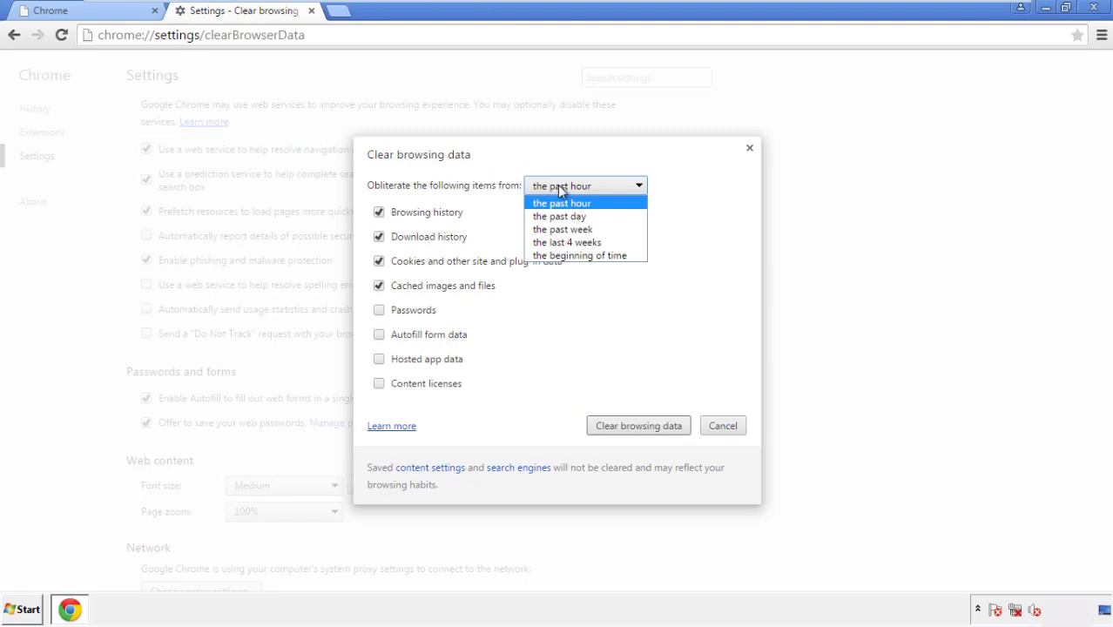
left_click(557, 257)
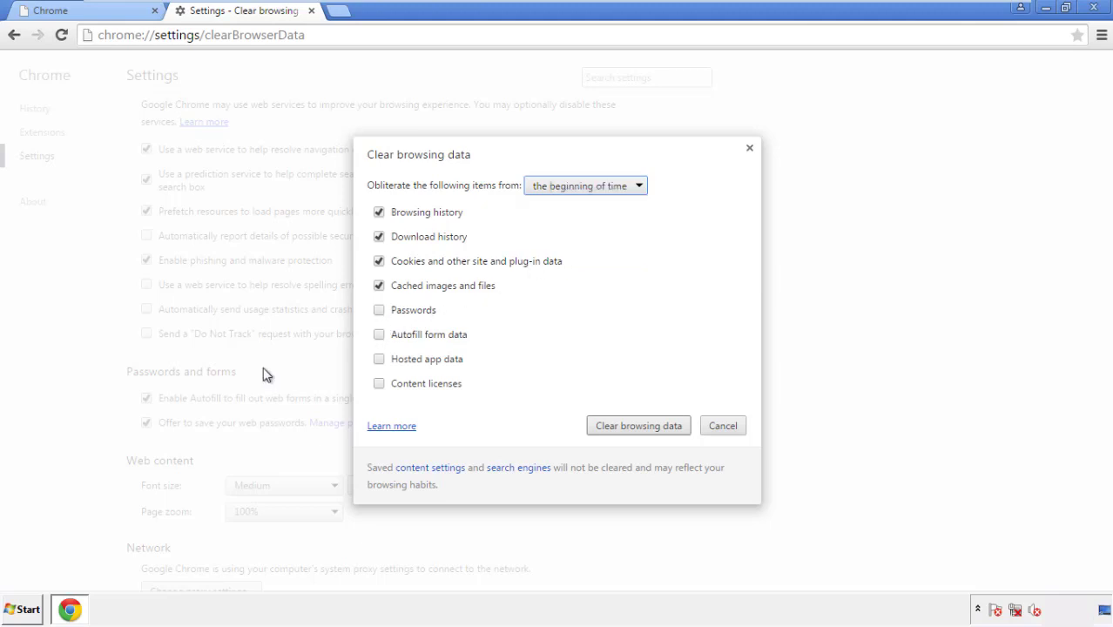
left_click(390, 338)
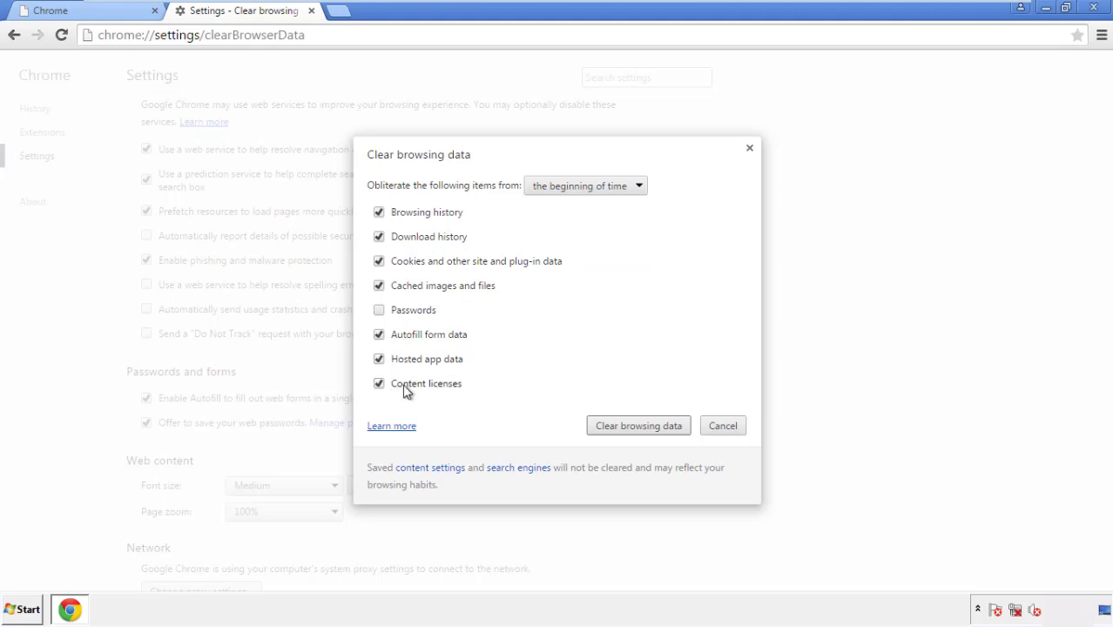
left_click(625, 428)
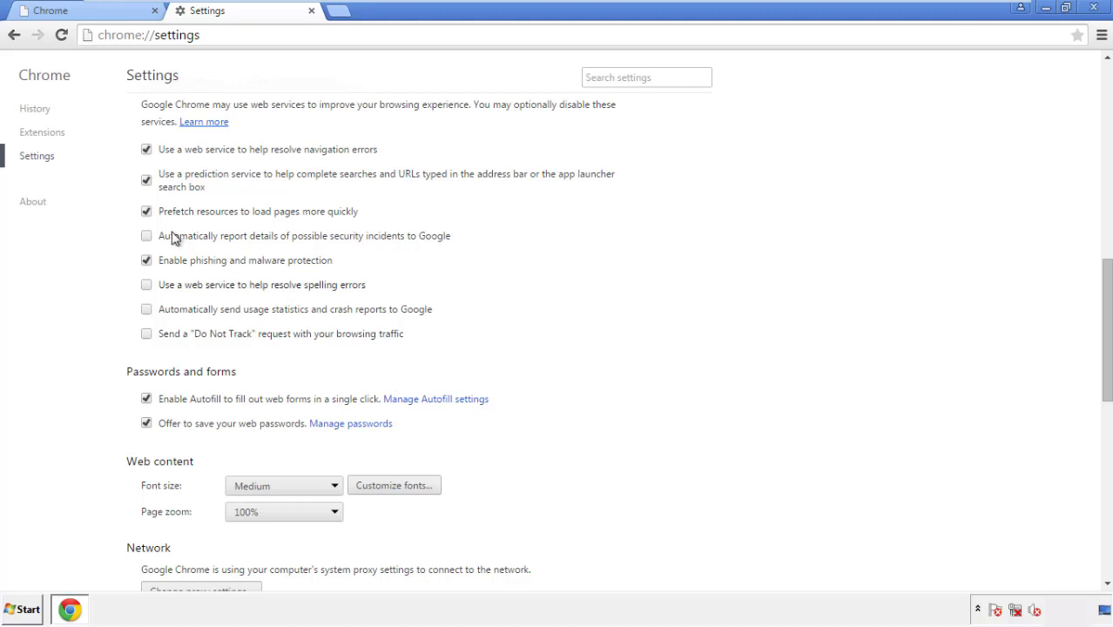
- Reset Chrome settings from the bottom of the Settings page, then close Chrome
left_click_drag(1106, 277, 1103, 467)
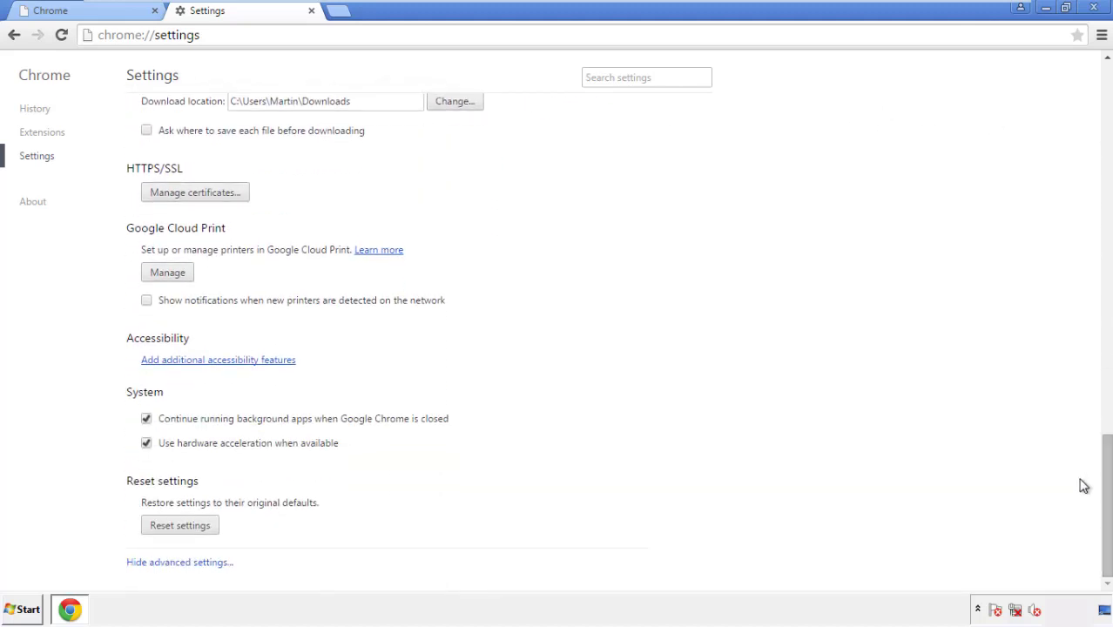
left_click(179, 526)
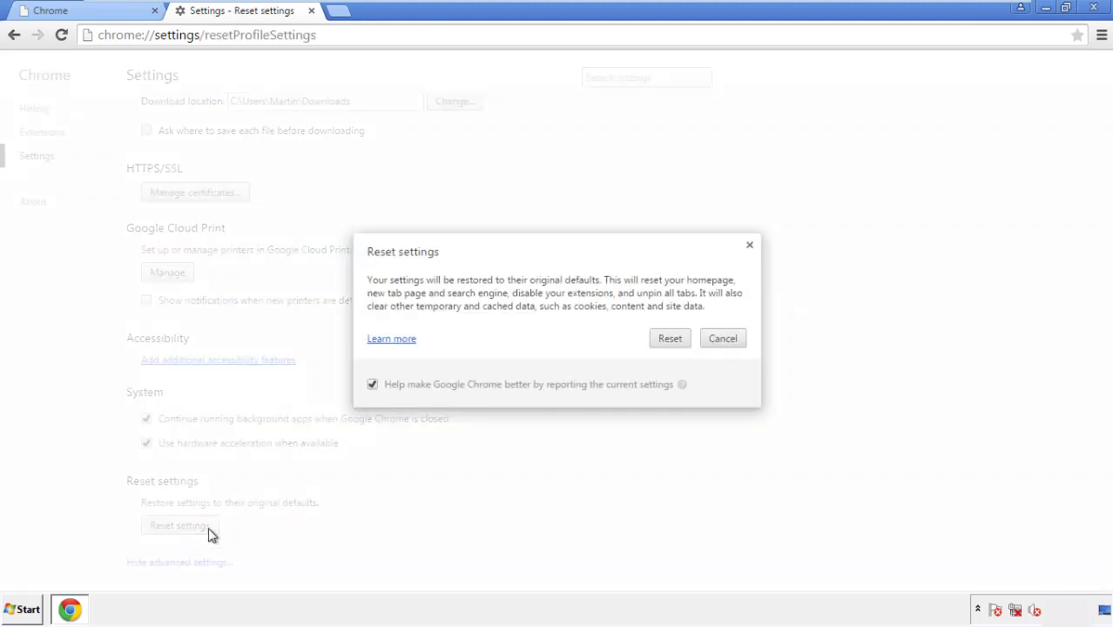
left_click(671, 339)
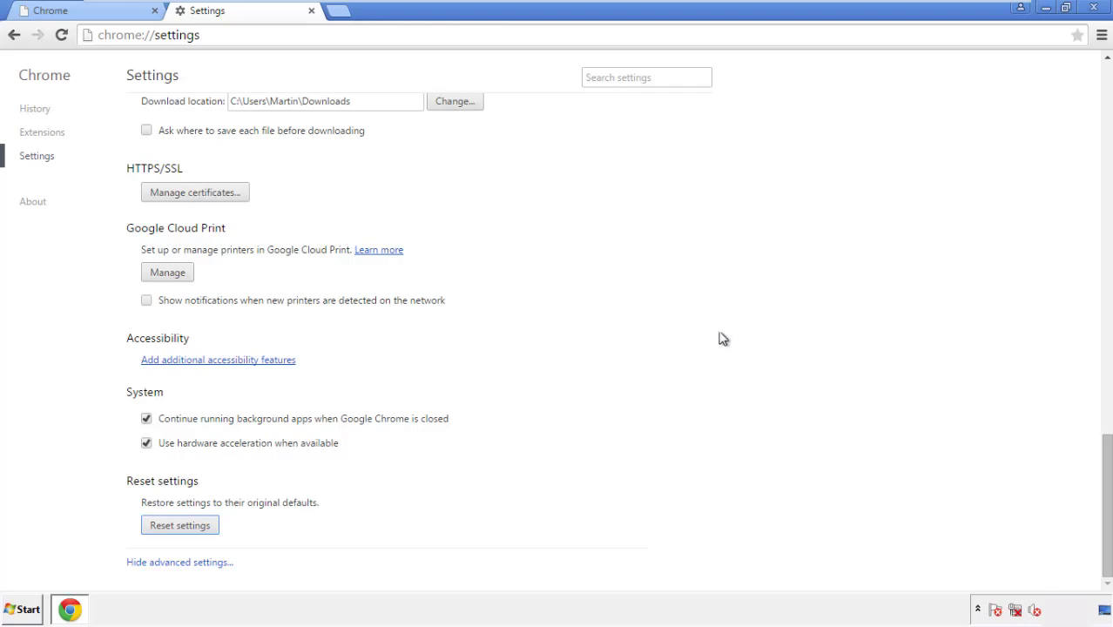
left_click(1093, 7)
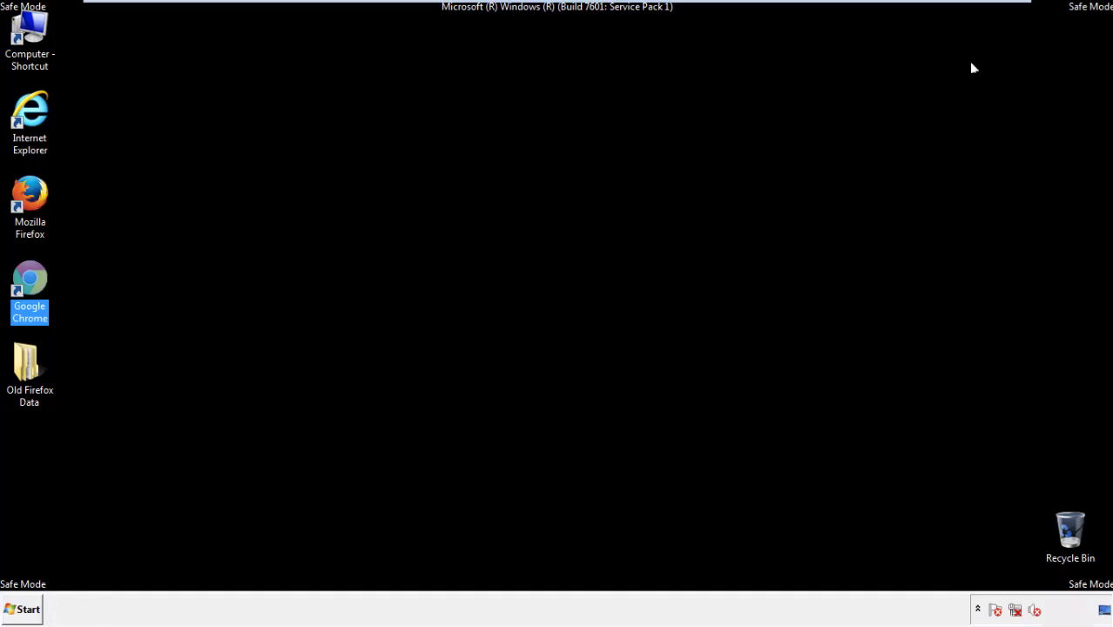
- Launch Firefox, remove Search Mine in the Add-ons Manager, and close Firefox
left_click(599, 281)
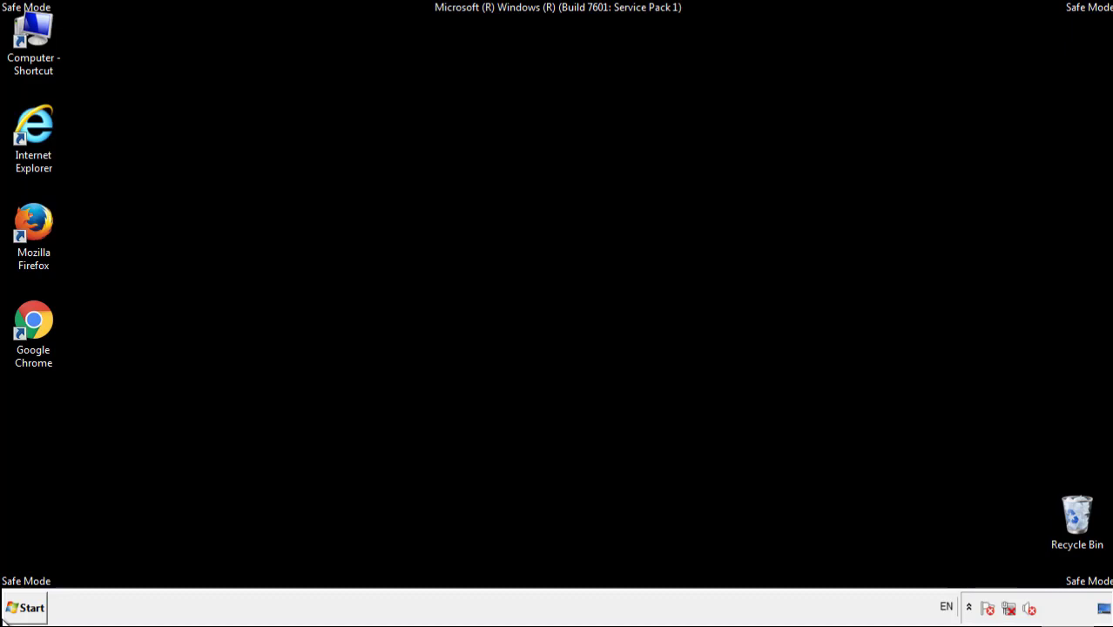
double_click(42, 216)
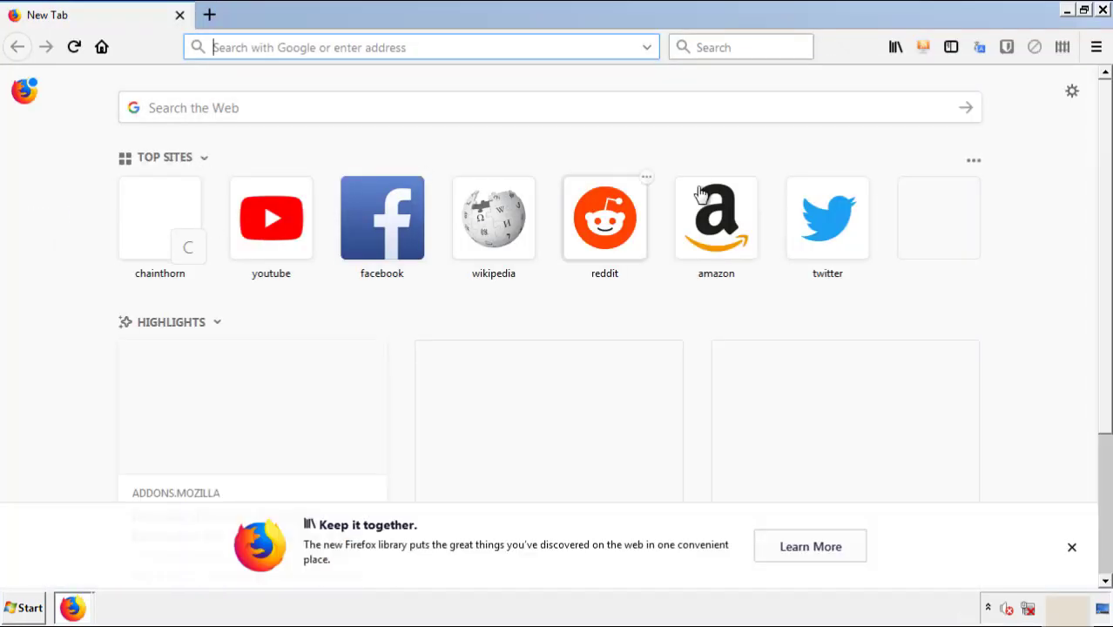
left_click(1095, 47)
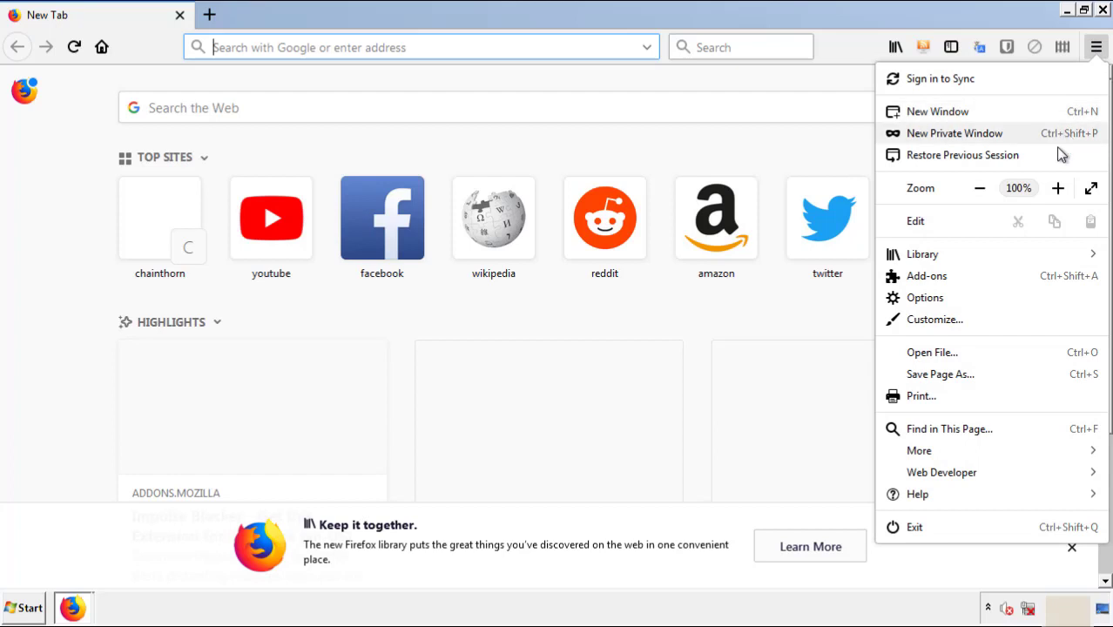
left_click(1029, 291)
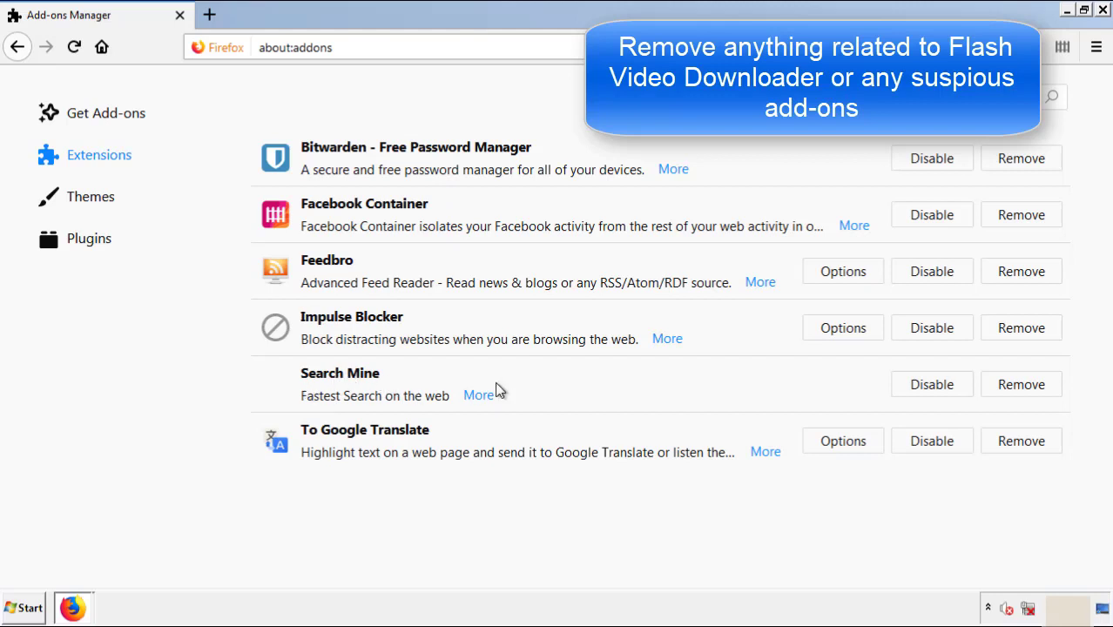
left_click(1019, 391)
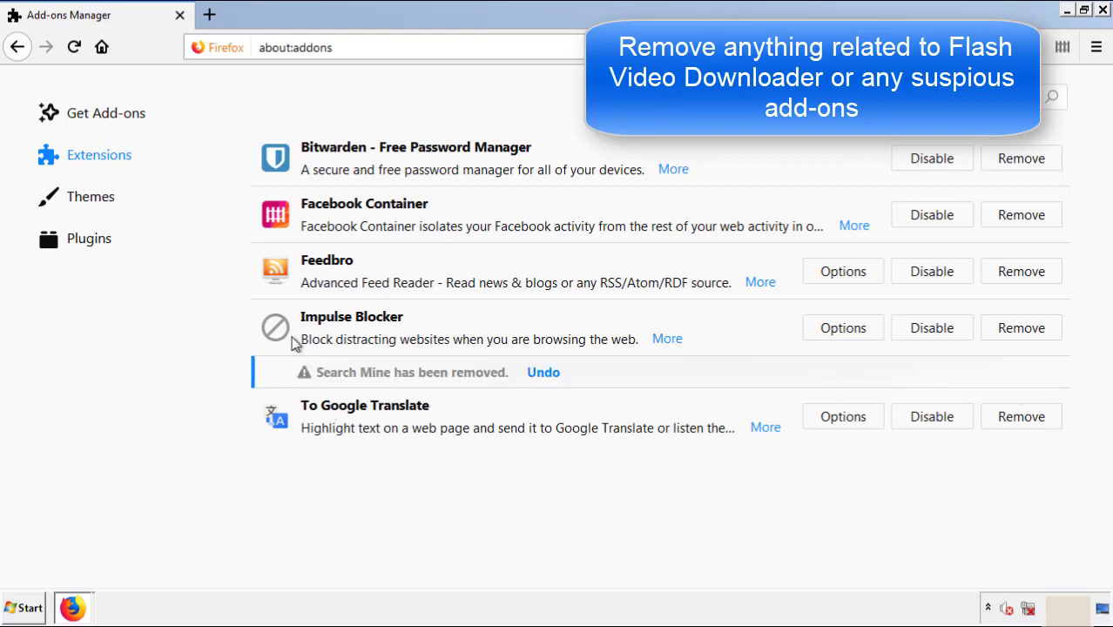
left_click(1102, 10)
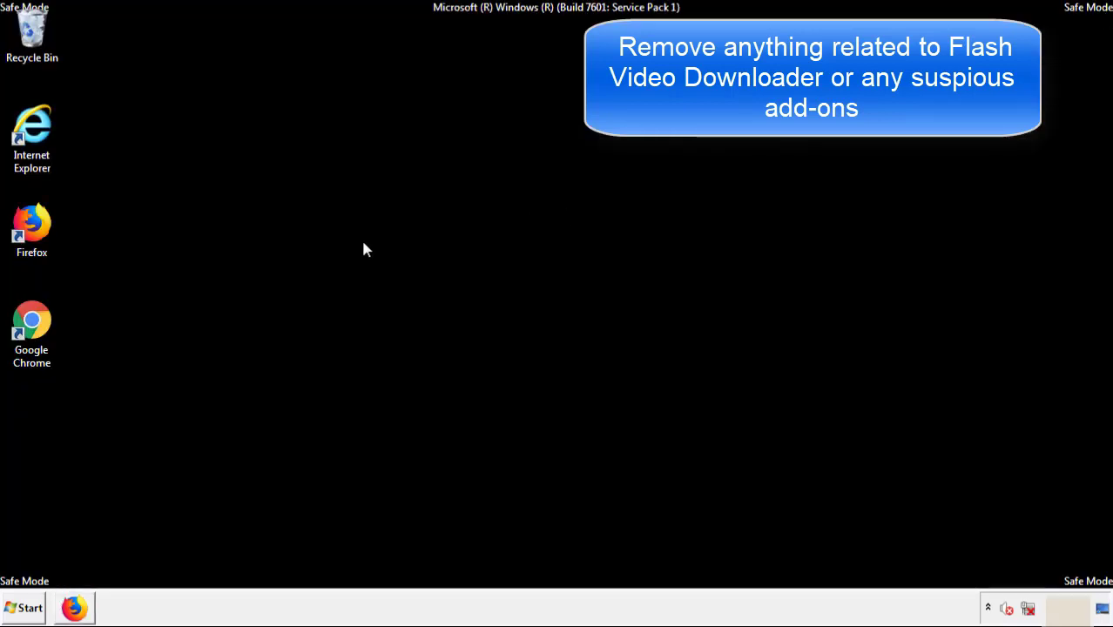
- Remove and confirm removal of Search Mine on Chrome's Extensions page, then close Chrome
double_click(31, 338)
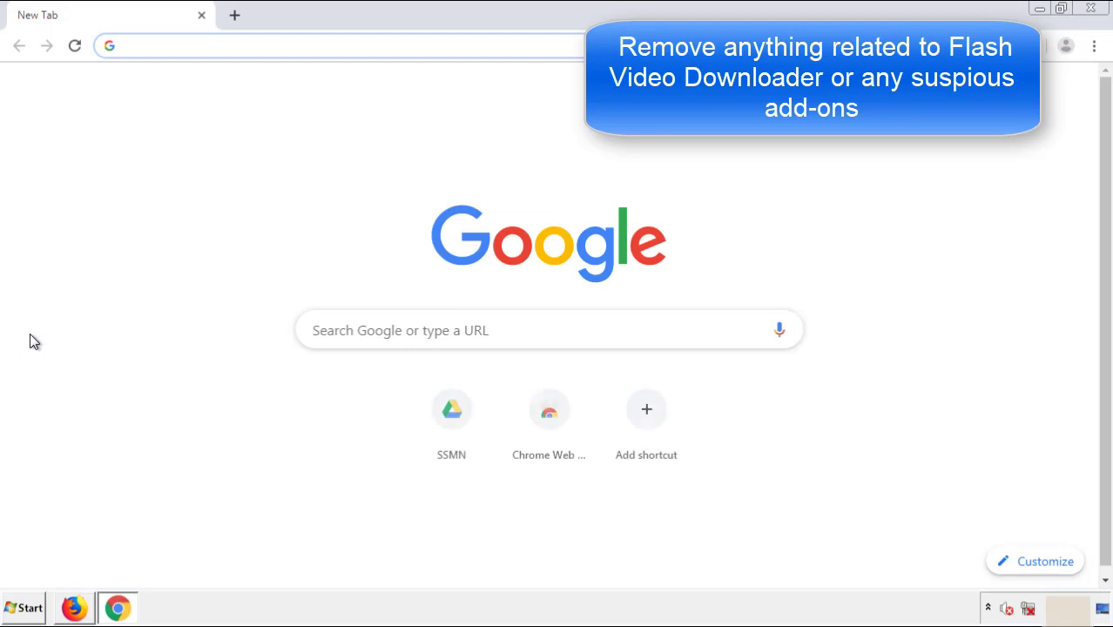
left_click(1094, 45)
mouse_move(999, 308)
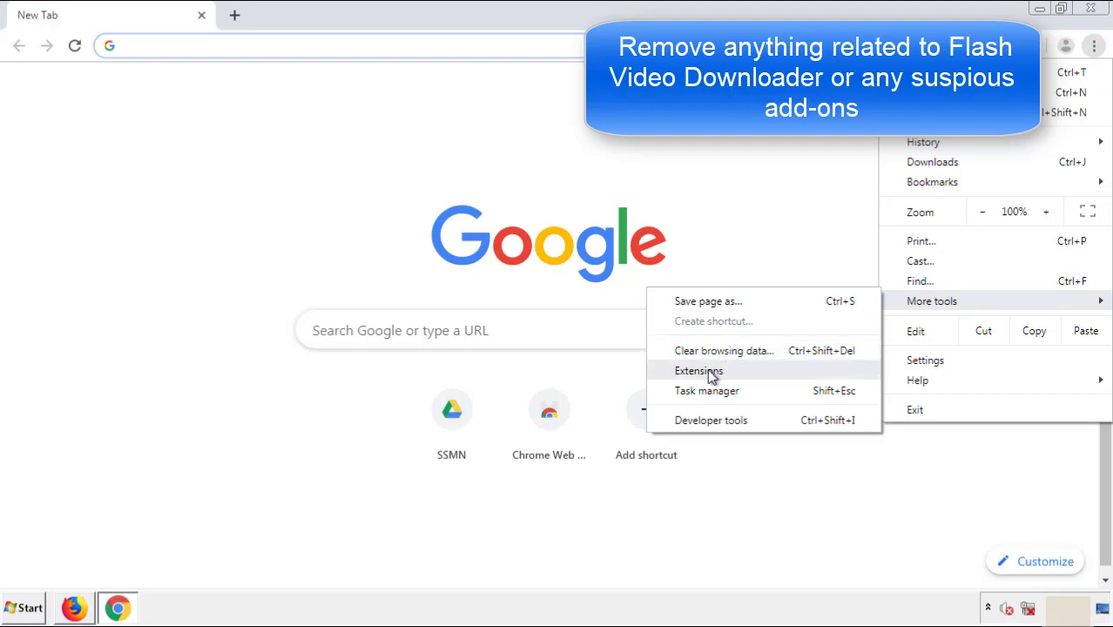
left_click(707, 370)
scroll(313, 291, "down", 6)
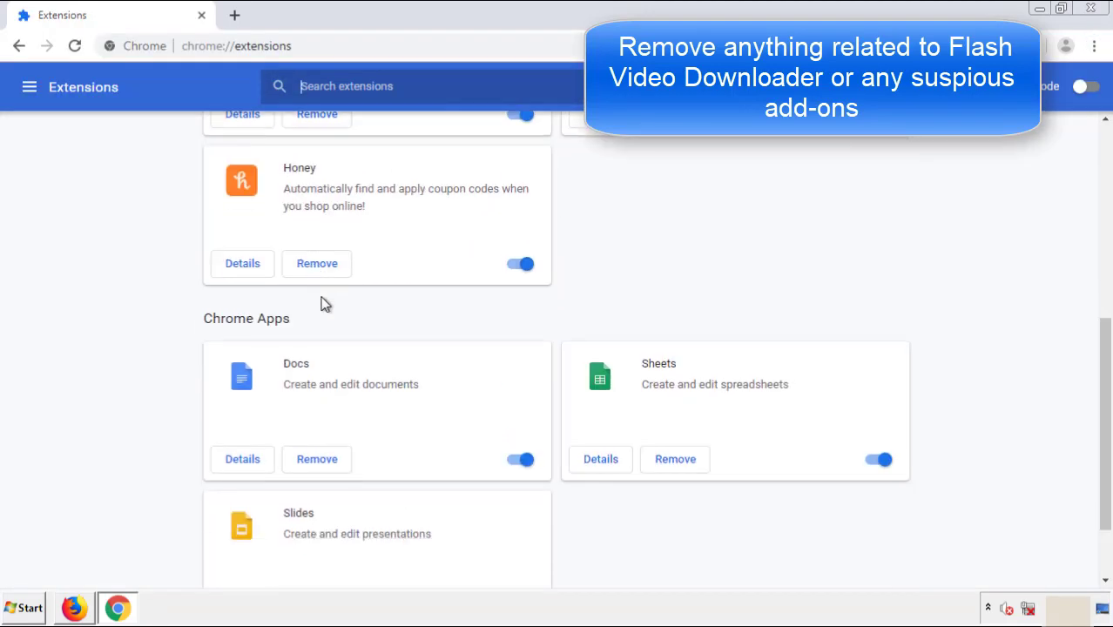
scroll(423, 317, "up", 7)
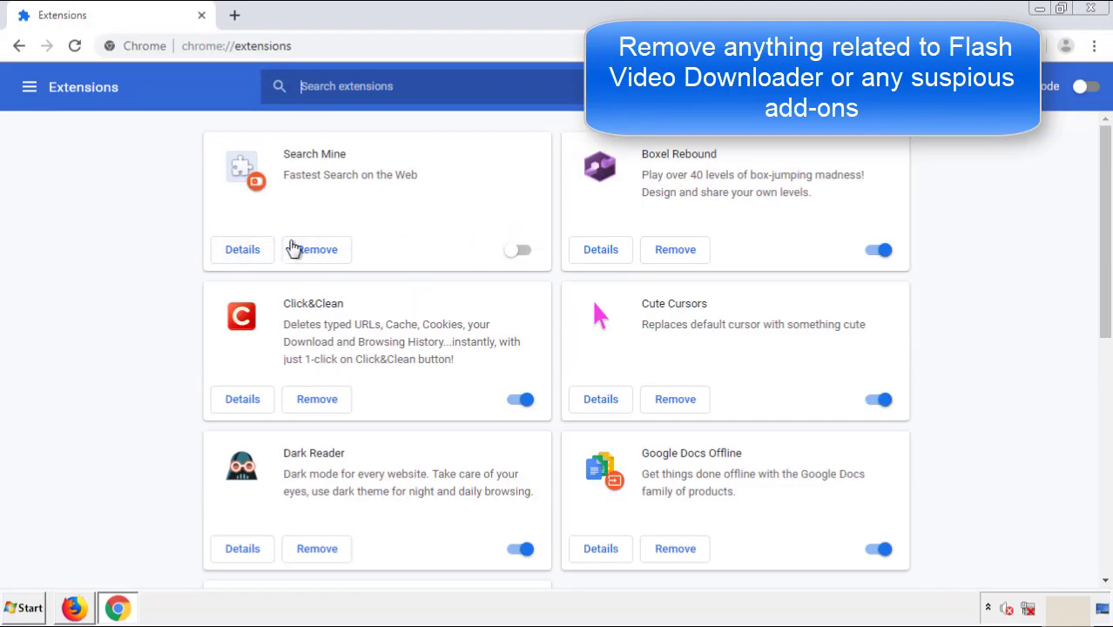
left_click(314, 256)
left_click(627, 139)
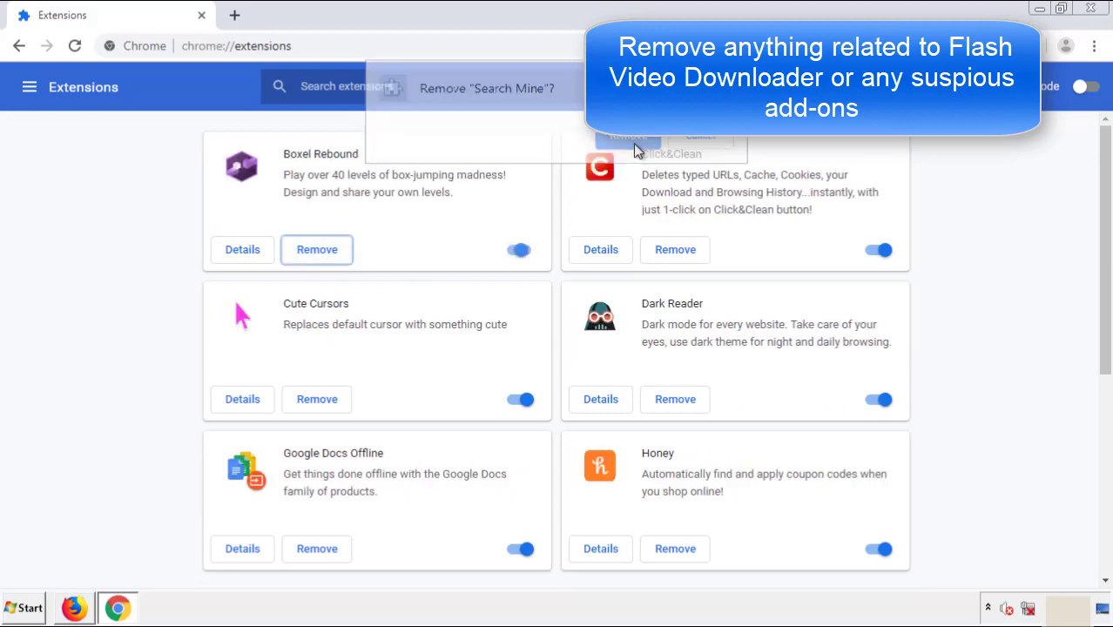
left_click(1099, 12)
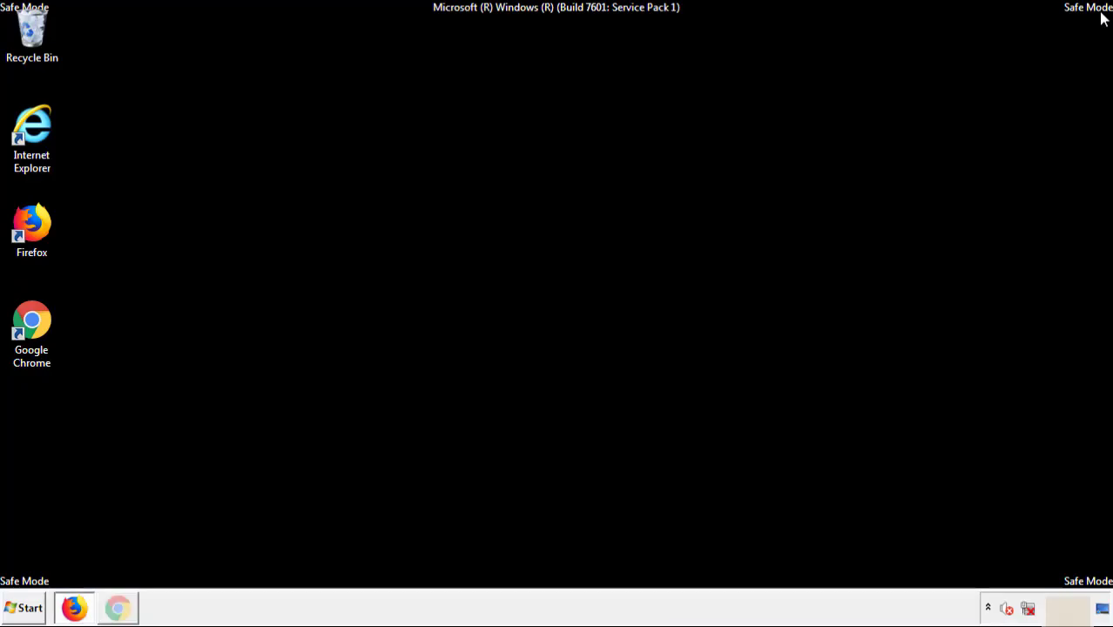
- Restart Windows from the Start menu's shutdown options
left_click(26, 608)
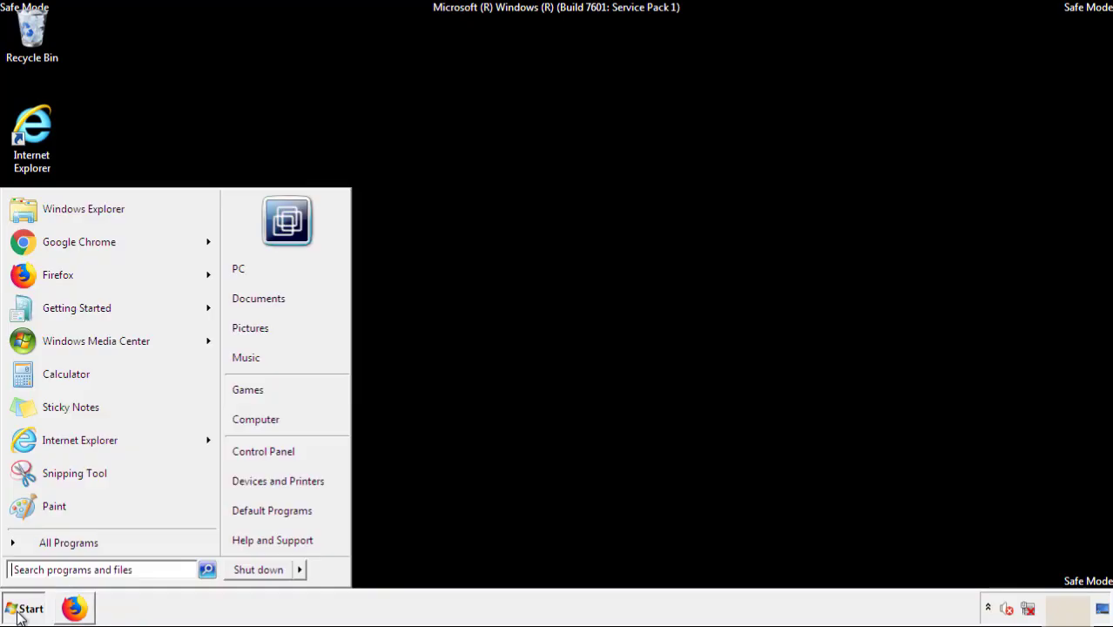
left_click(300, 571)
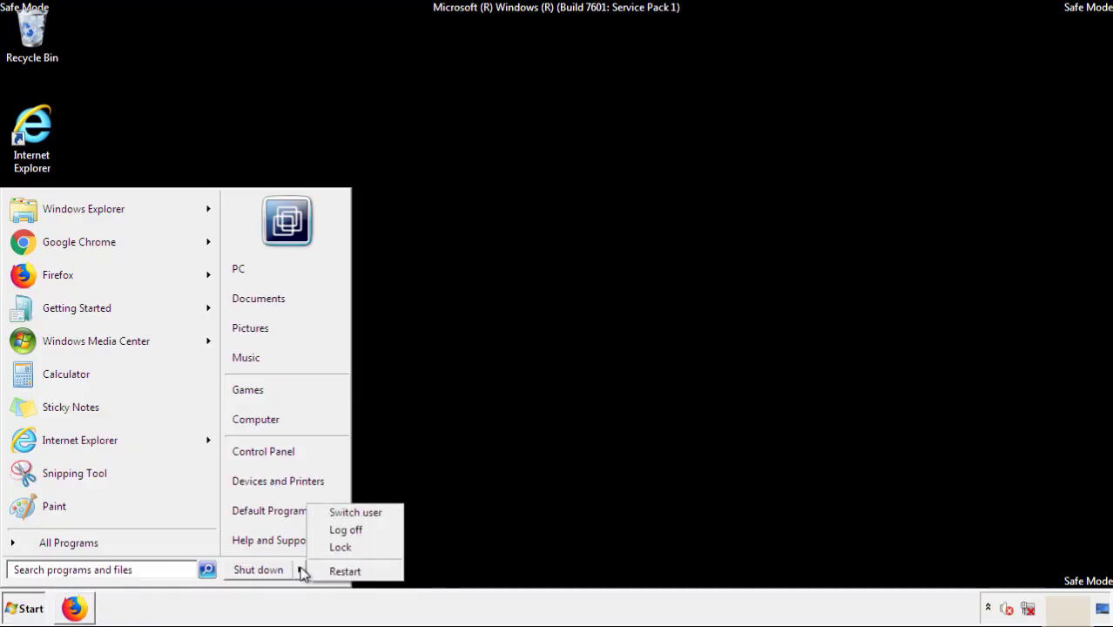
left_click(347, 571)
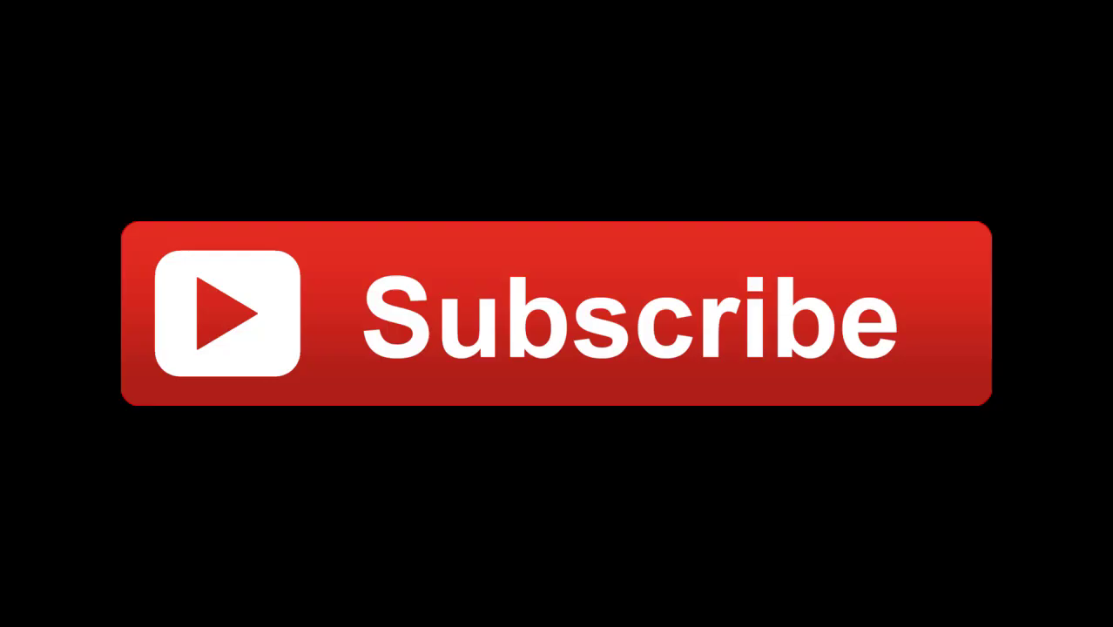